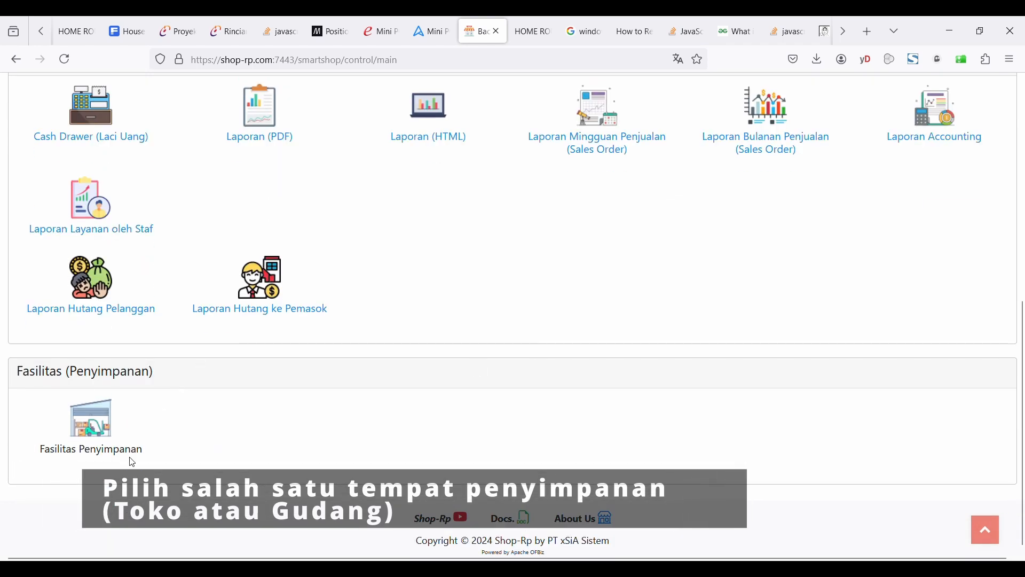
# Open the layout editor for the storage facility and browse the list of saved layouts.
pyautogui.click(89, 428)
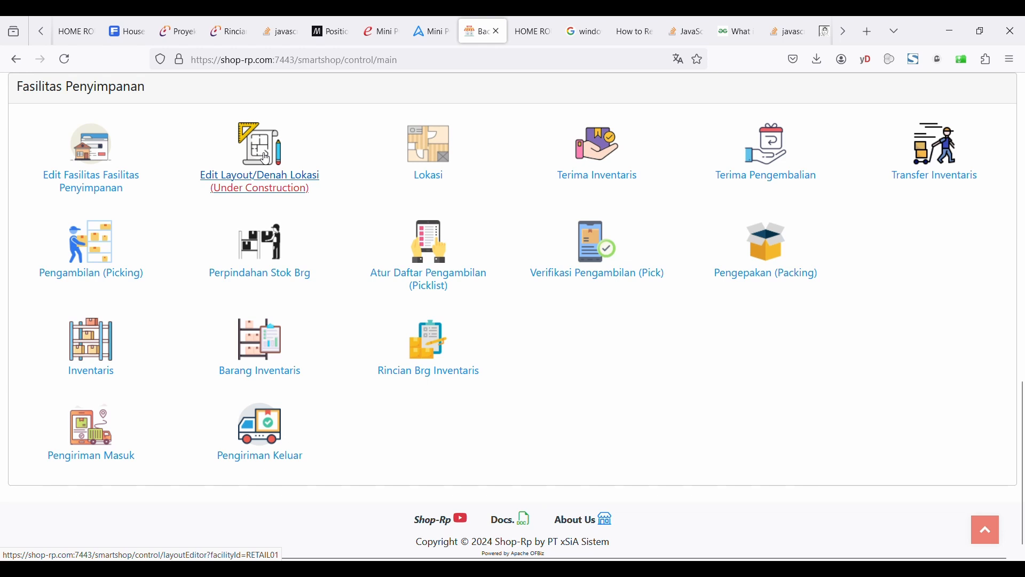
pyautogui.click(269, 145)
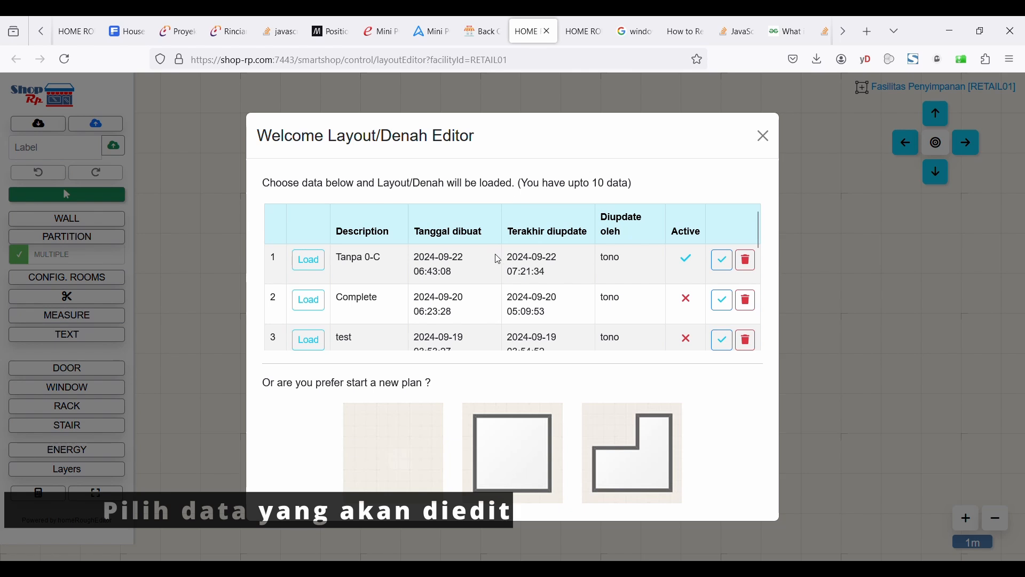
pyautogui.scroll(-3, 496, 258)
pyautogui.scroll(-3, 496, 259)
pyautogui.scroll(6, 496, 258)
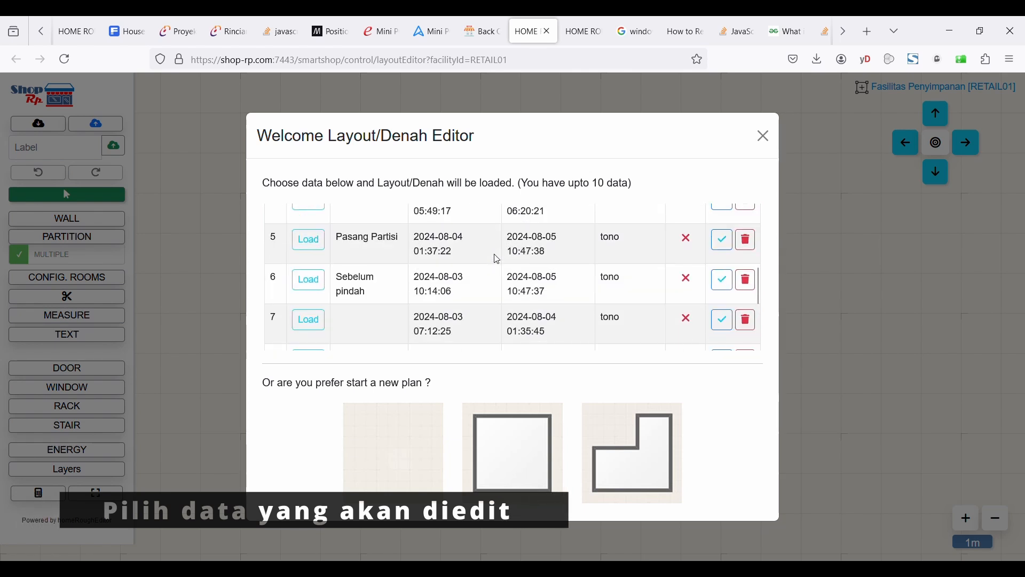
pyautogui.scroll(-6, 496, 258)
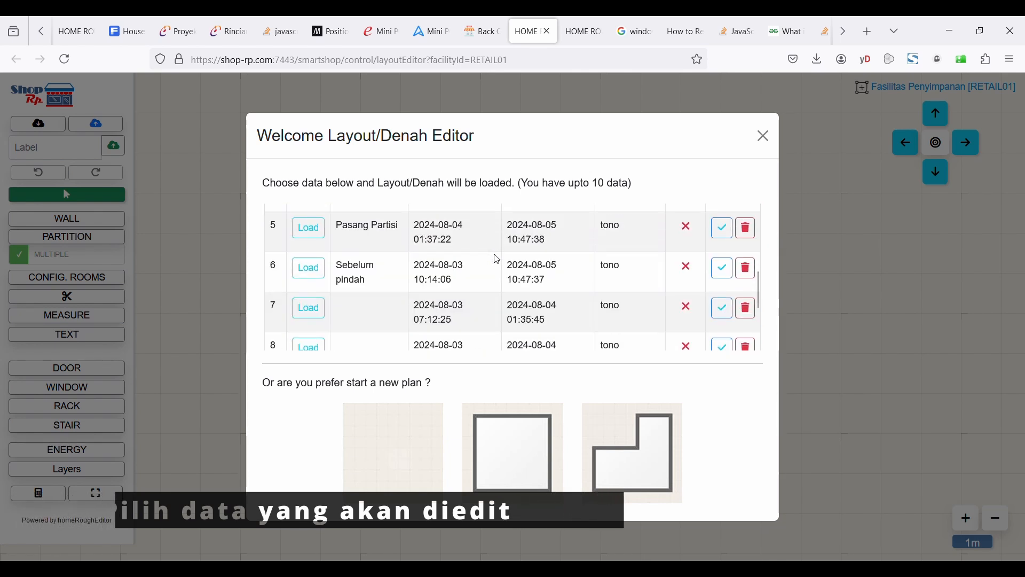
pyautogui.scroll(5, 497, 258)
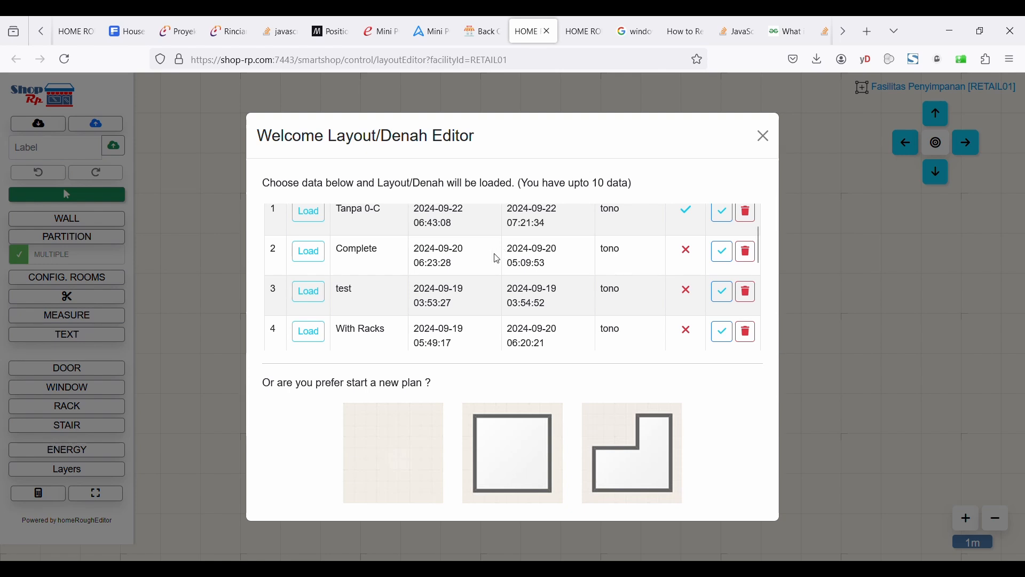
pyautogui.scroll(1, 496, 259)
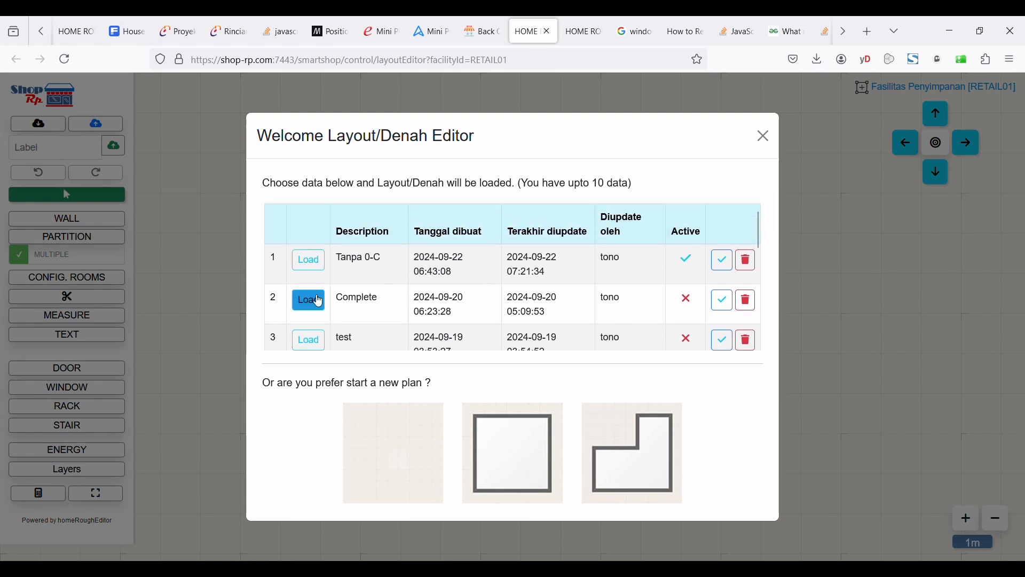
pyautogui.scroll(-1, 427, 274)
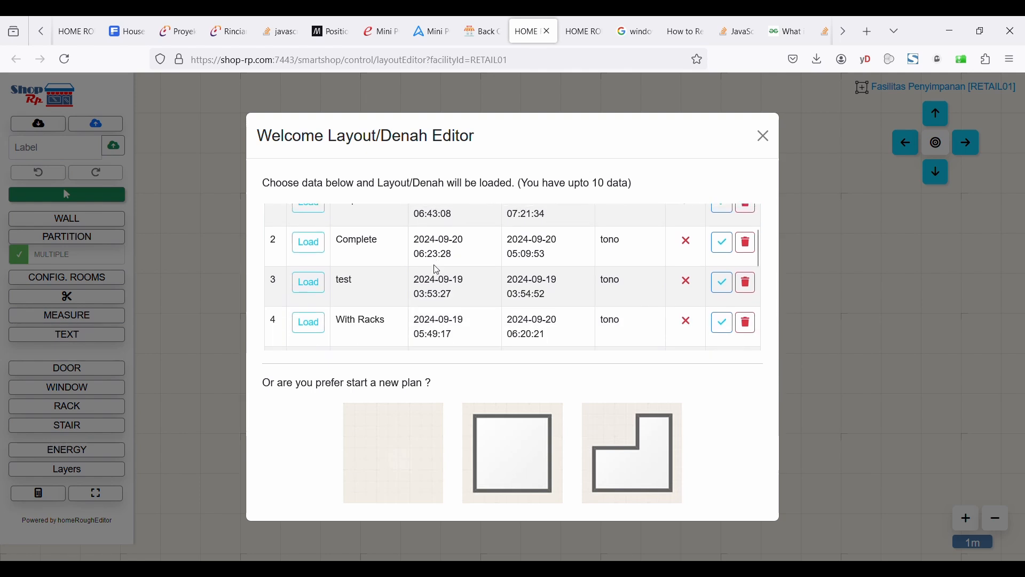
pyautogui.scroll(1, 434, 267)
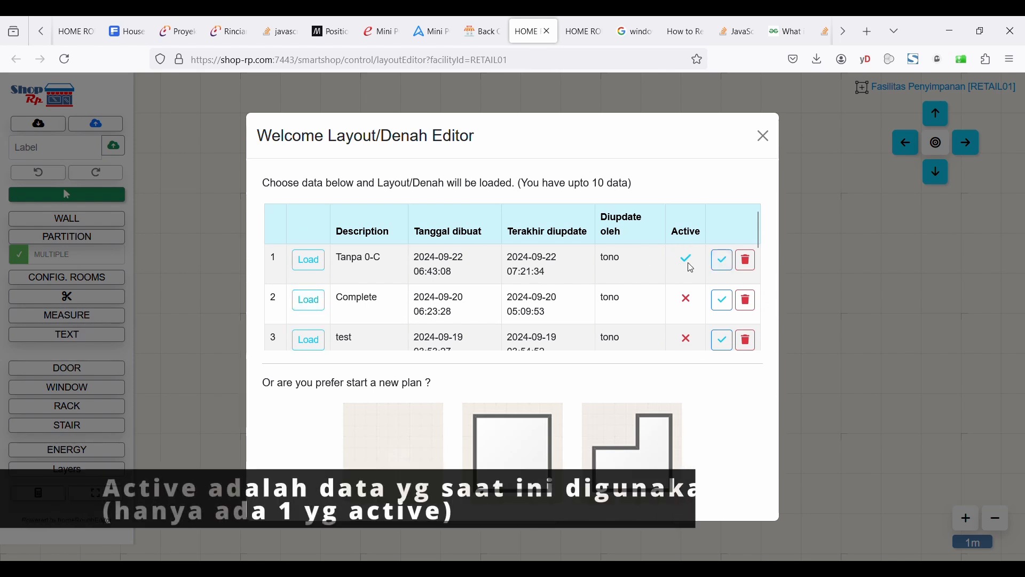
# Mark the Complete layout as active, then switch the active mark back to Tanpa 0-C.
pyautogui.click(723, 314)
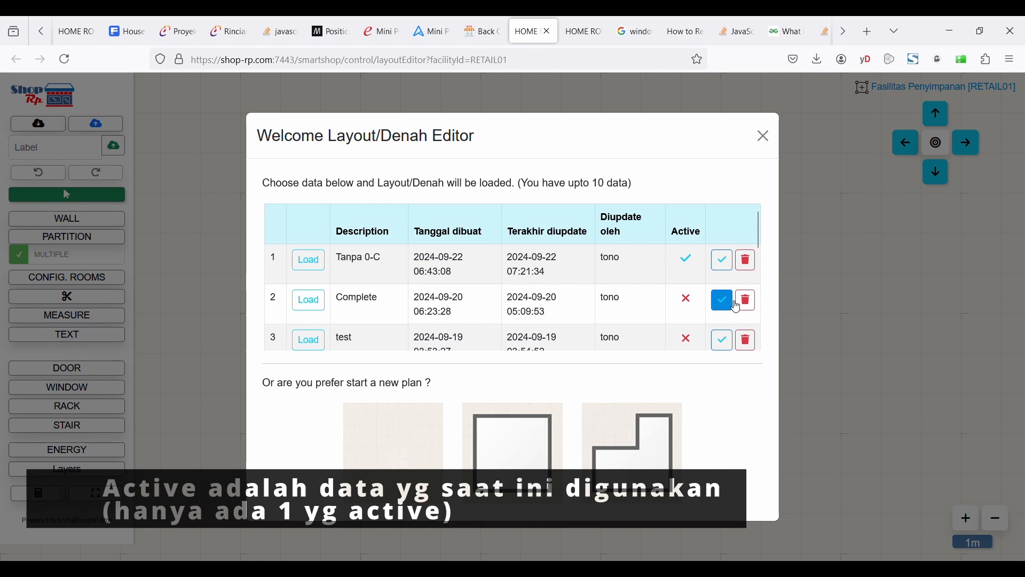
pyautogui.scroll(2, 694, 291)
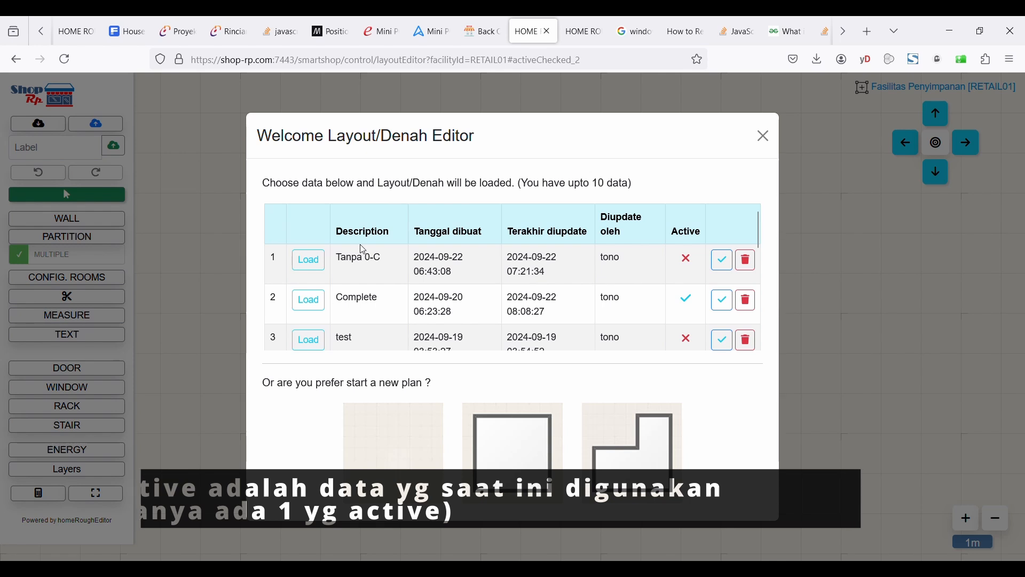
pyautogui.click(727, 263)
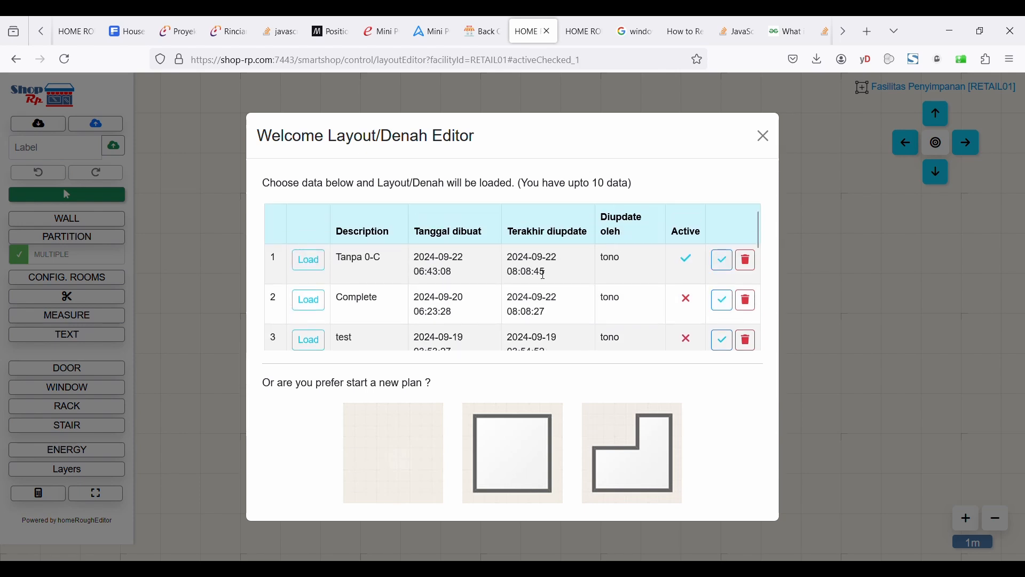
# Load the Tanpa 0-C layout and close the welcome dialog.
pyautogui.click(313, 261)
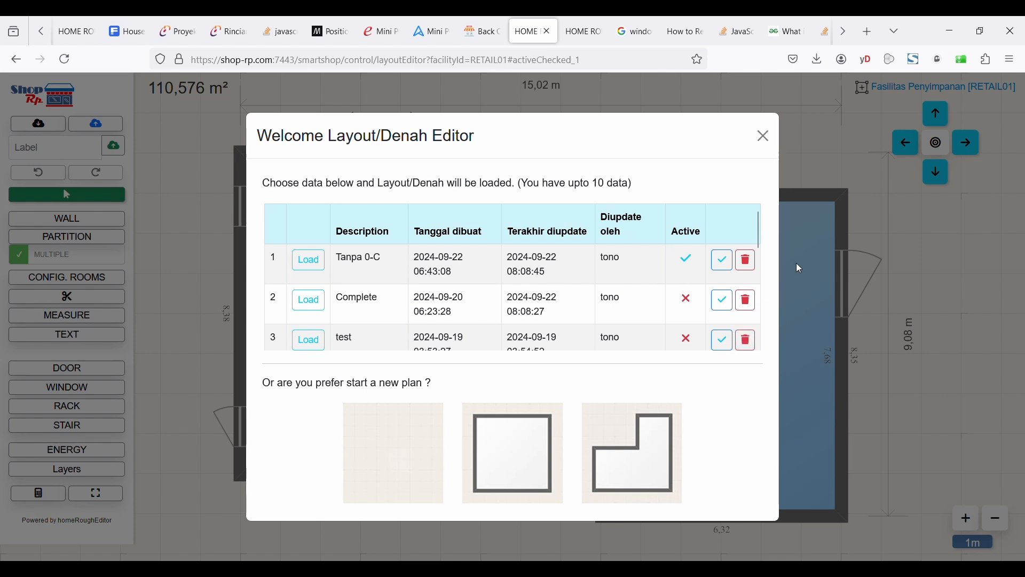
pyautogui.click(764, 136)
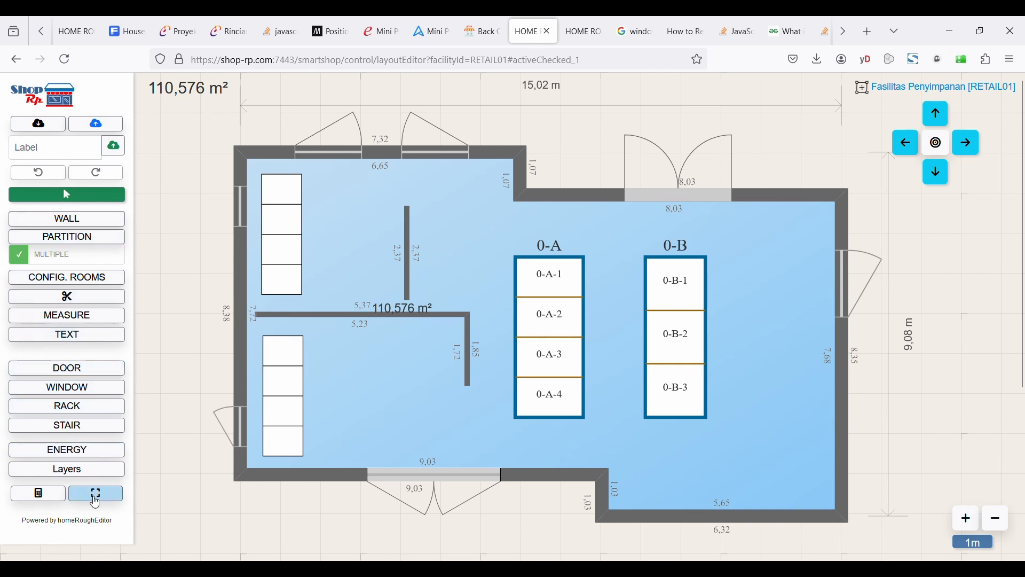
# Add a double window to the right wall near its lower end.
pyautogui.click(74, 394)
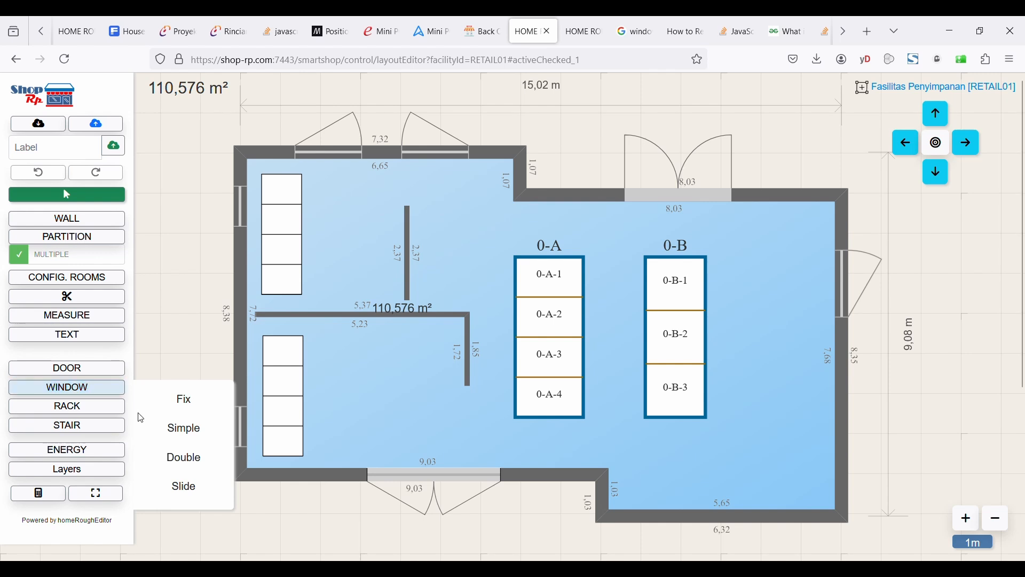
pyautogui.click(194, 469)
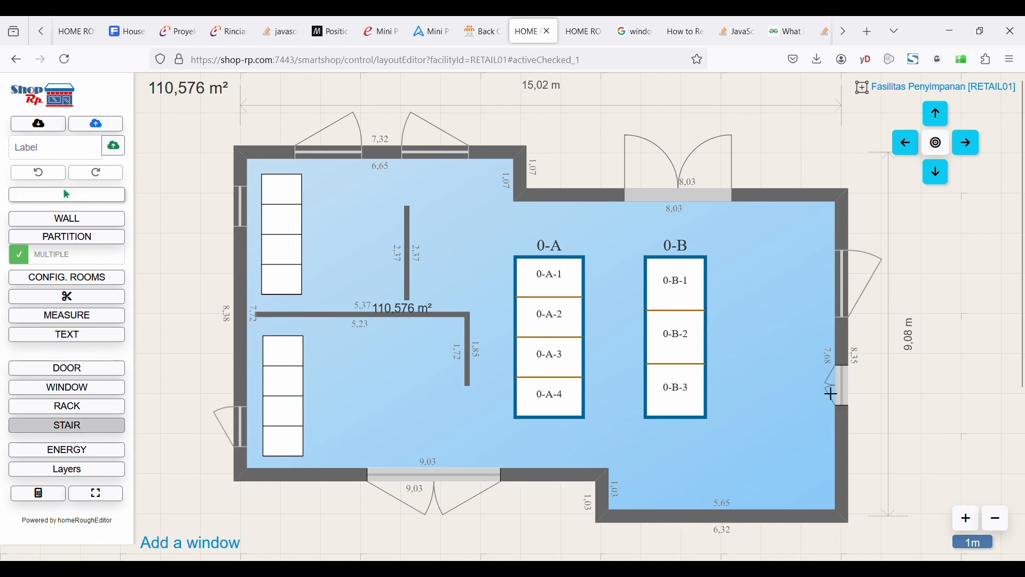
pyautogui.click(848, 419)
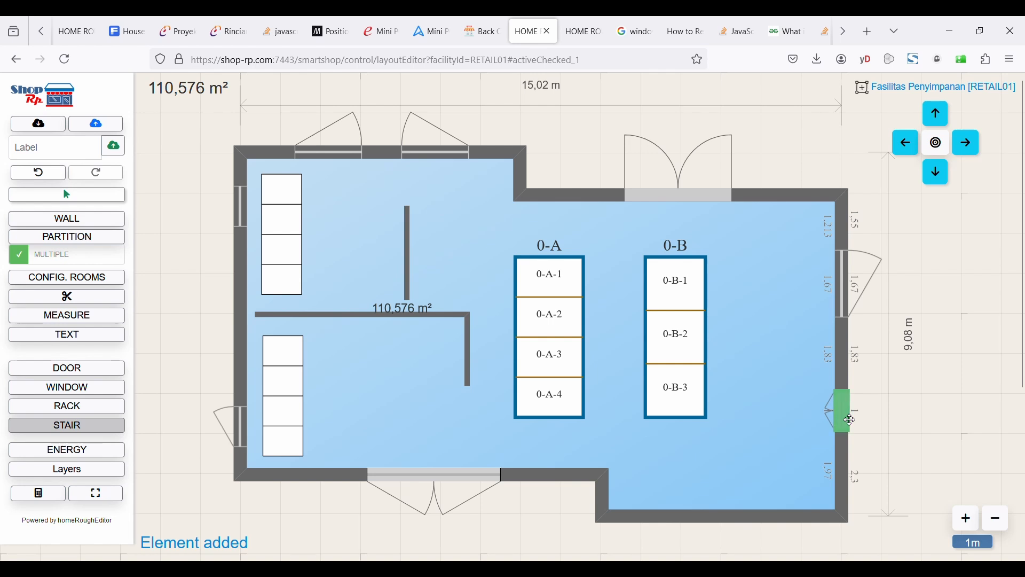
# Widen the new window to 140 cm.
pyautogui.click(844, 413)
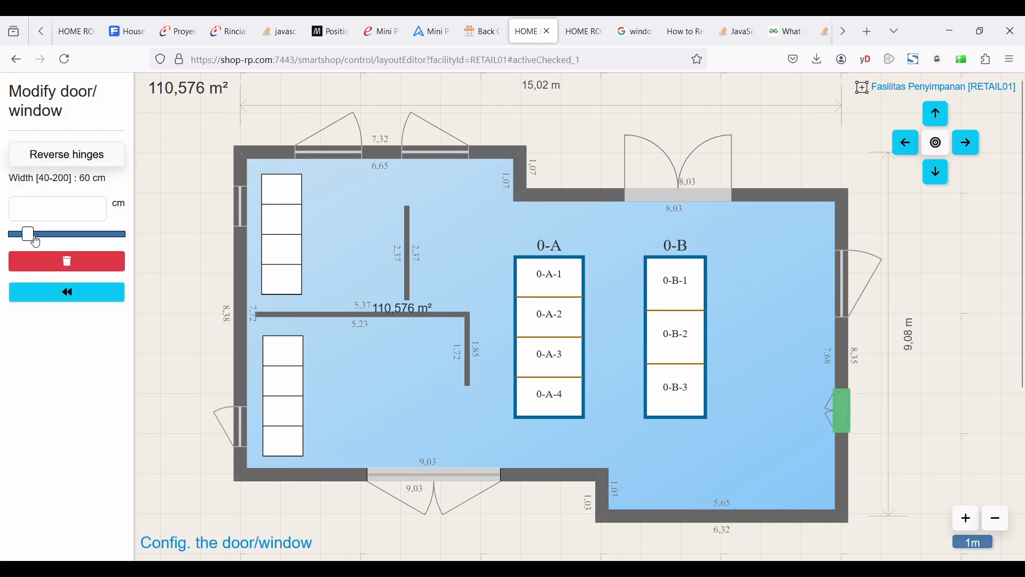
pyautogui.moveTo(33, 238); pyautogui.dragTo(84, 236)
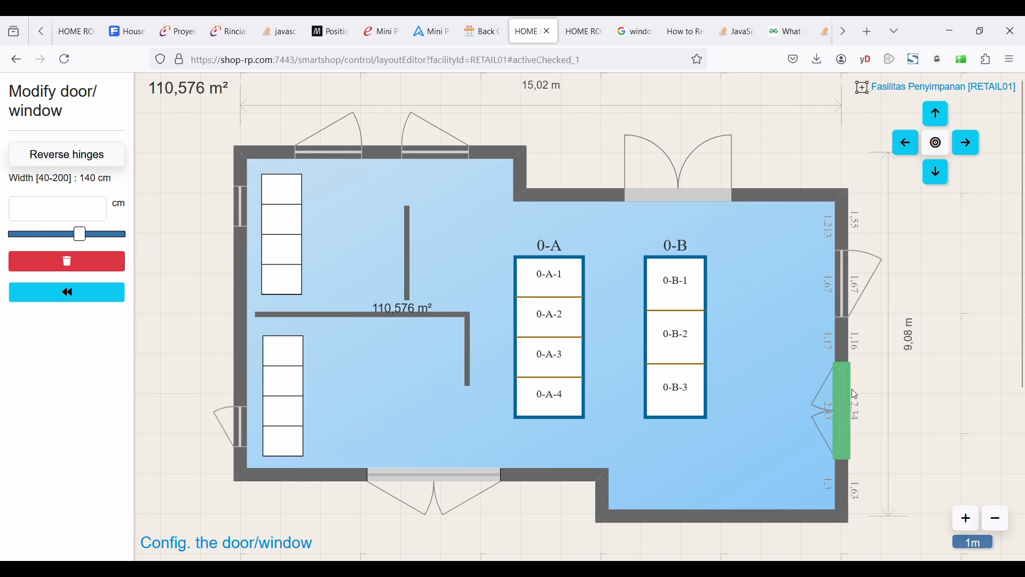
pyautogui.click(858, 409)
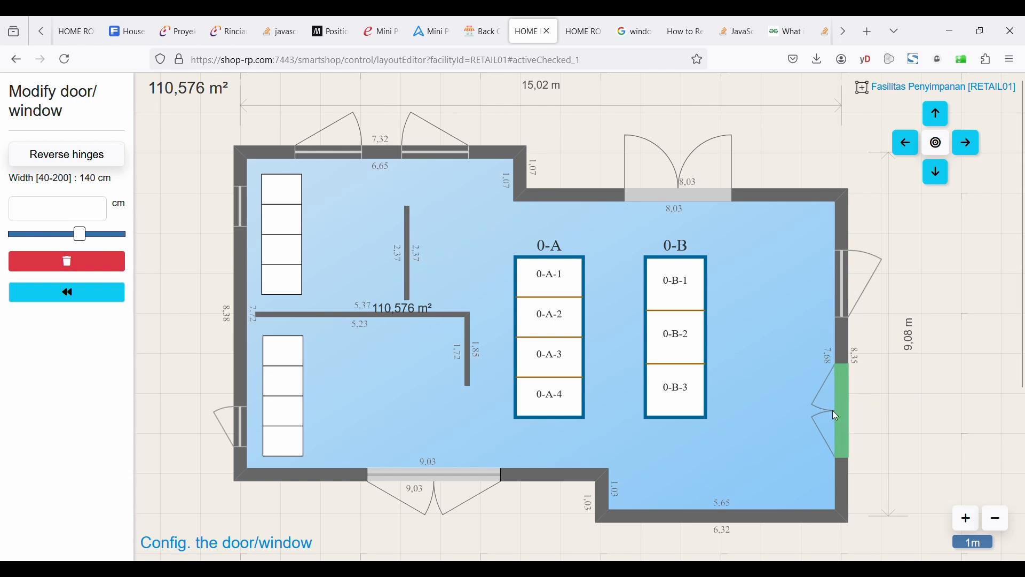
pyautogui.click(99, 295)
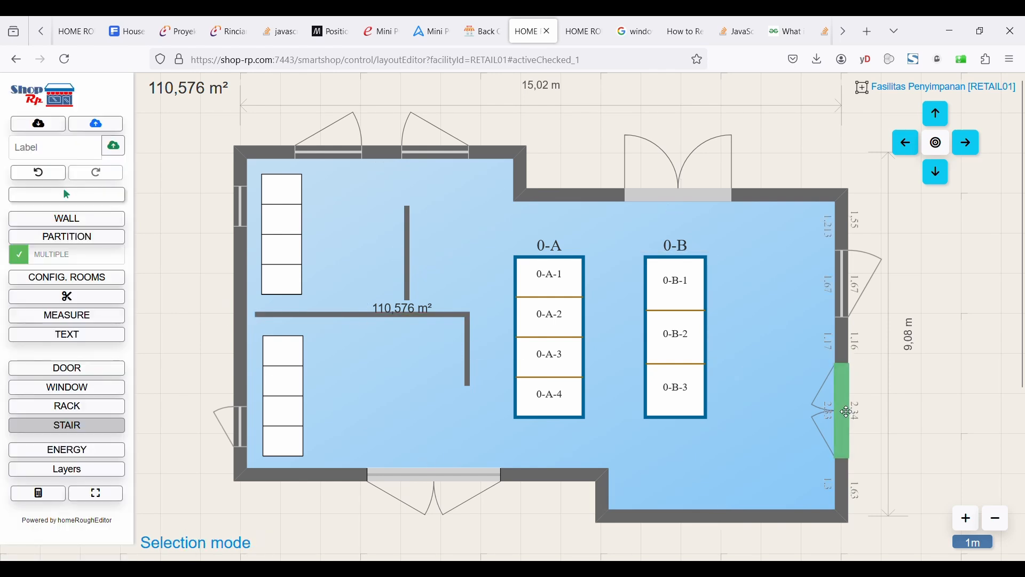
# Move the window slightly down the wall and set its width to 142 cm.
pyautogui.moveTo(846, 411); pyautogui.dragTo(847, 434)
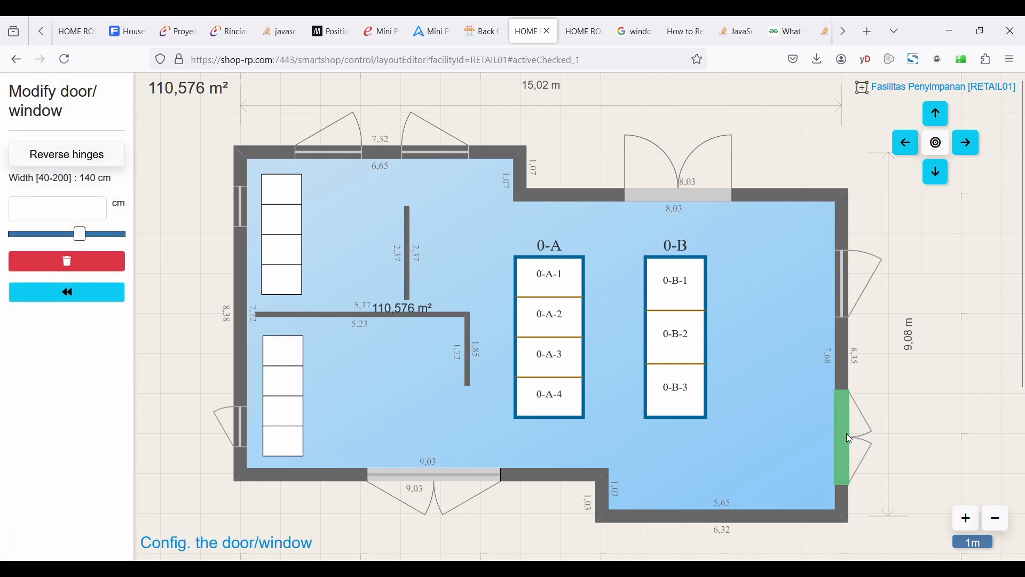
pyautogui.click(89, 213)
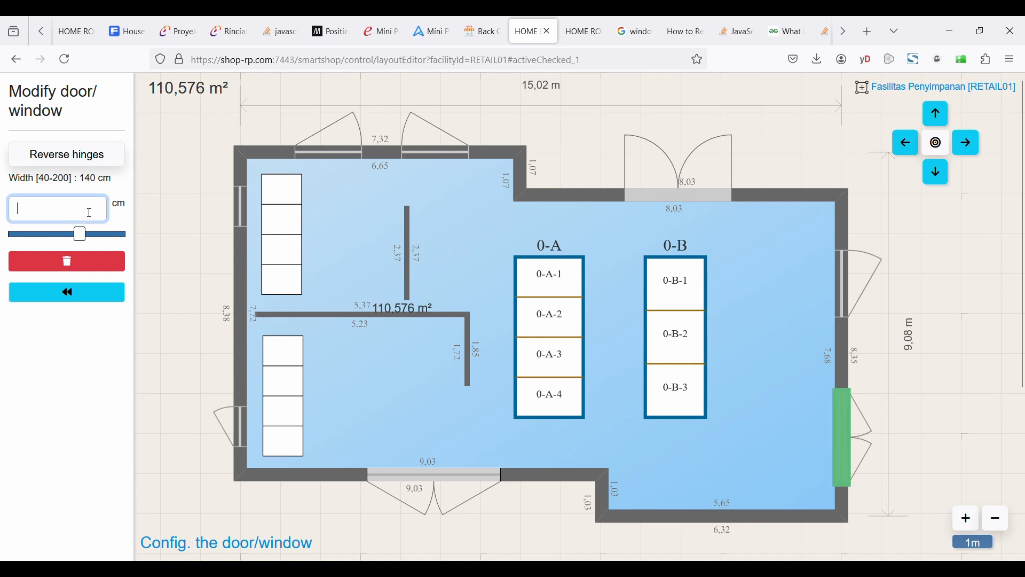
pyautogui.write('1')
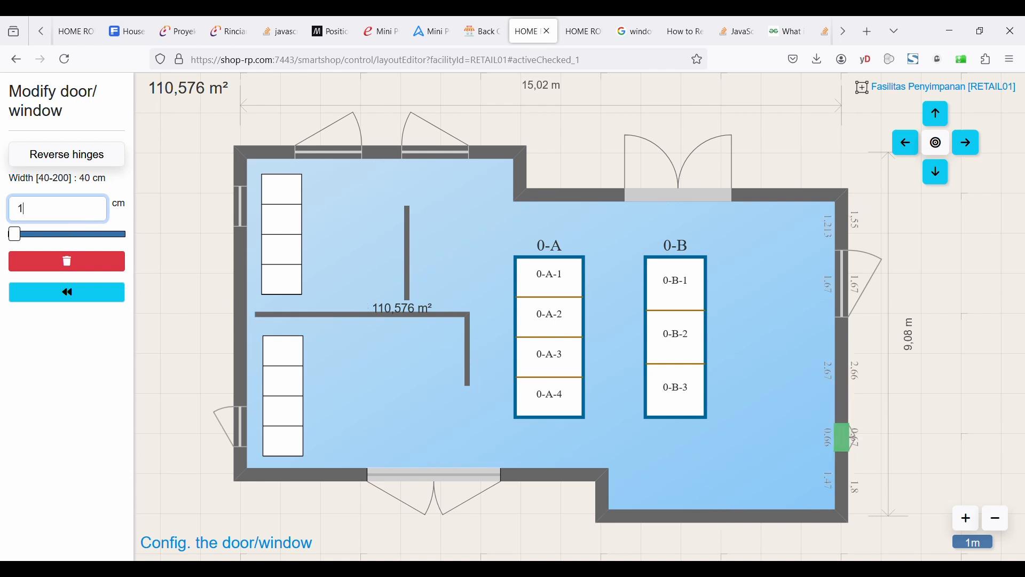
pyautogui.write('42')
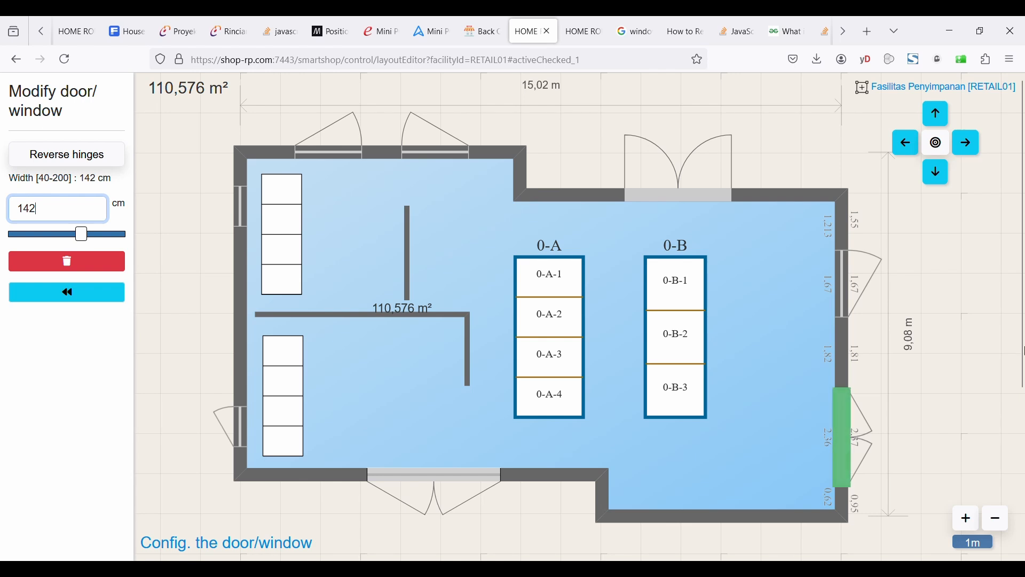
pyautogui.click(1000, 451)
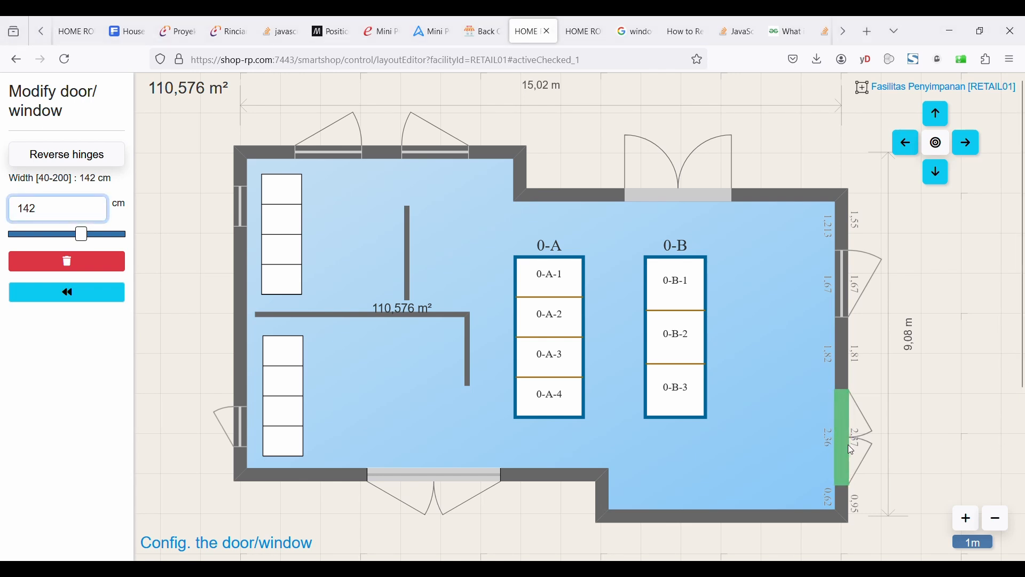
pyautogui.click(69, 294)
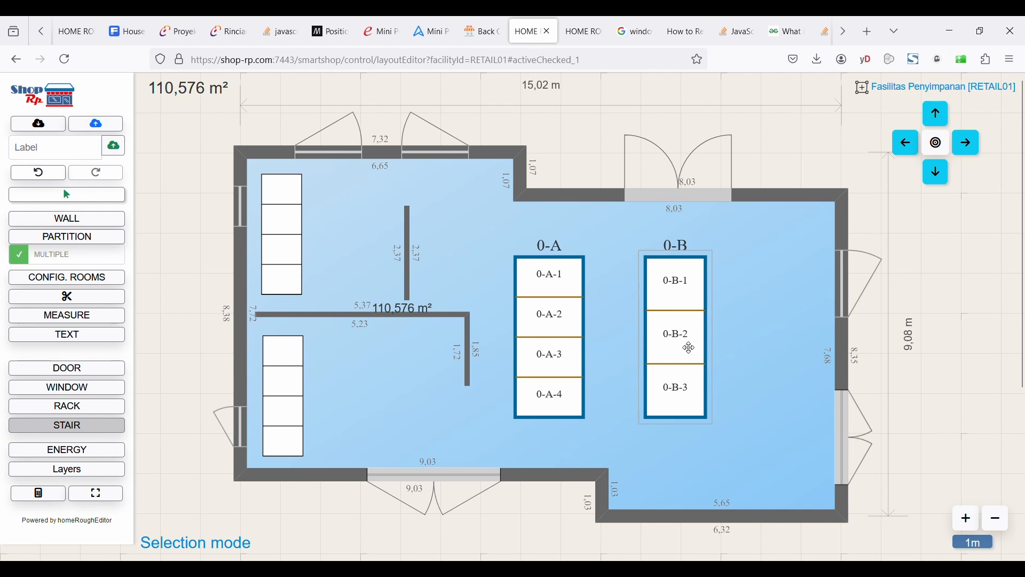
# Shift rack 0-B slightly to the left.
pyautogui.moveTo(689, 348)
pyautogui.mouseDown()
pyautogui.moveTo(720, 328)
pyautogui.moveTo(683, 348)
pyautogui.moveTo(674, 339)
pyautogui.mouseUp()
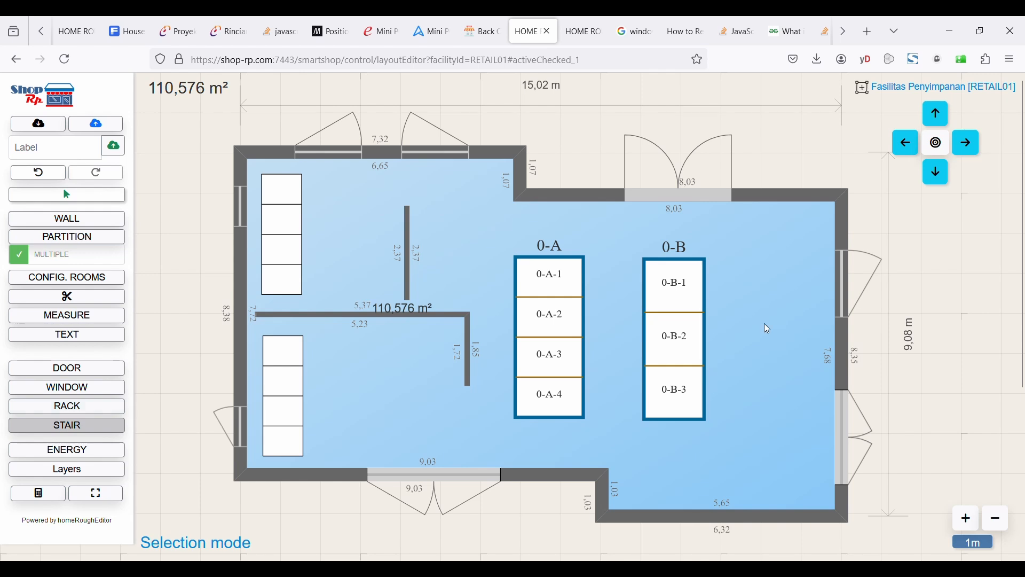
# Add a stair between rack 0-B and the right wall.
pyautogui.click(78, 415)
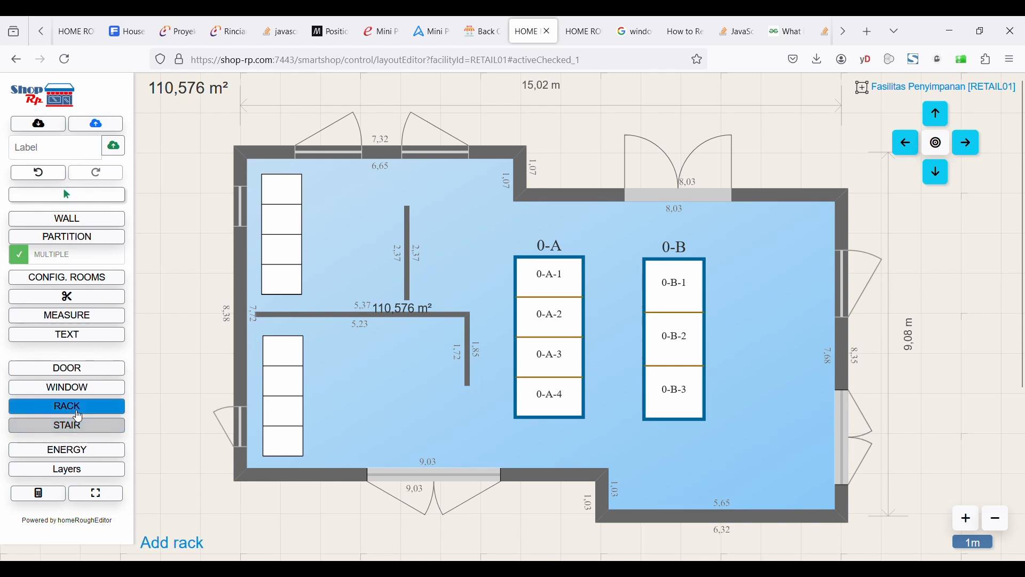
pyautogui.click(78, 425)
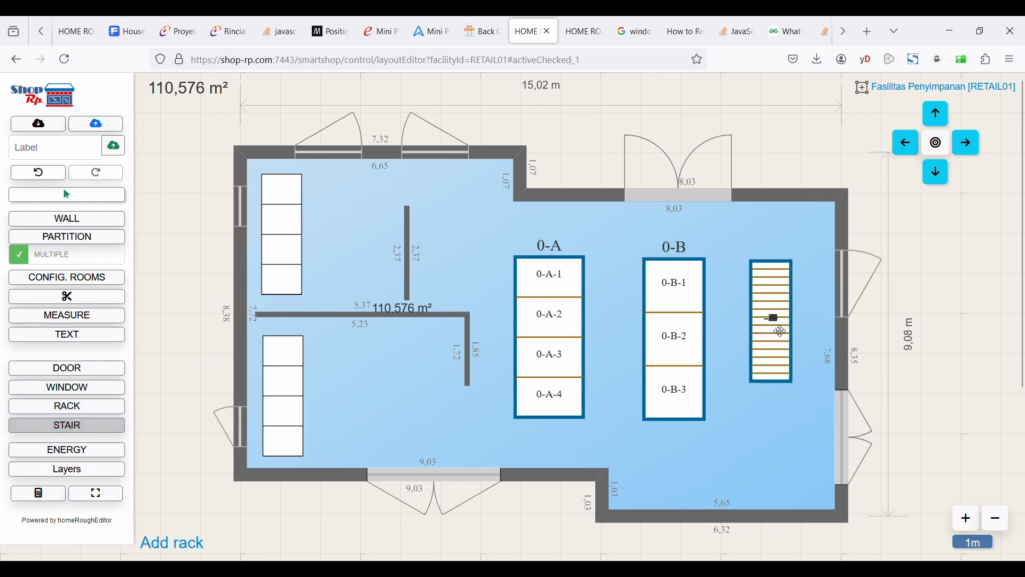
pyautogui.click(791, 346)
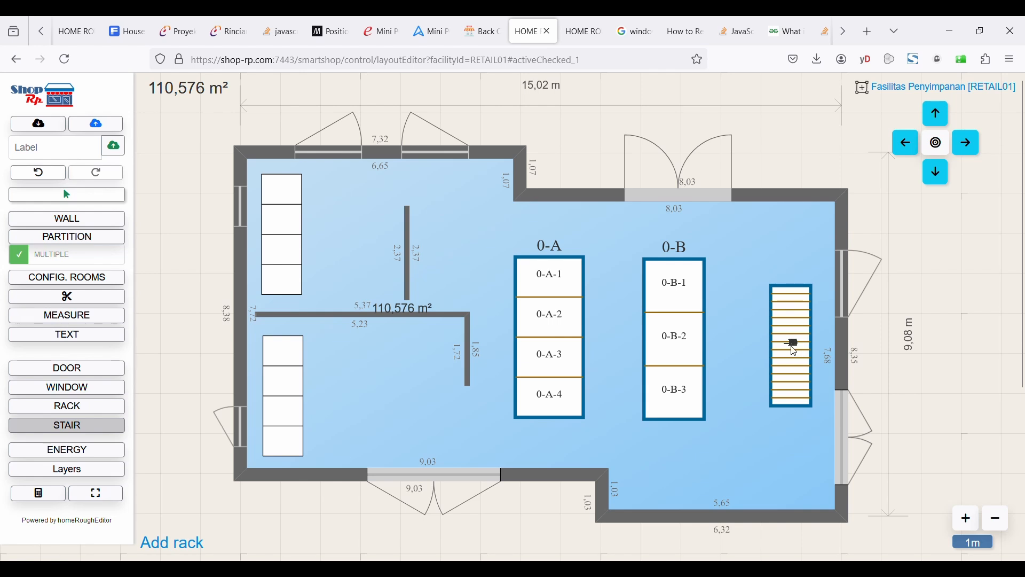
pyautogui.click(795, 381)
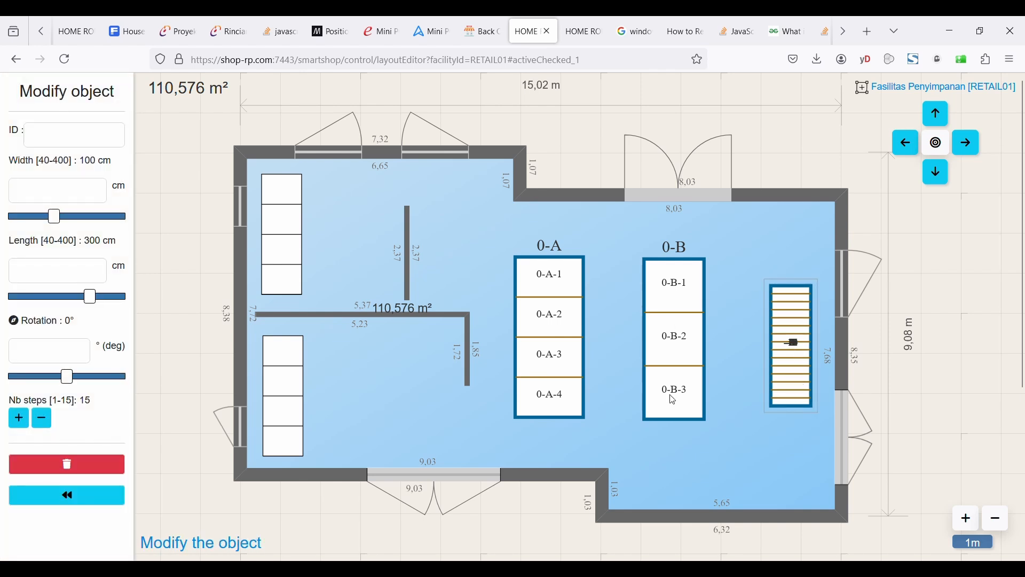
# Reduce the stair's number of steps to 4.
pyautogui.click(47, 422)
pyautogui.click(47, 422)
pyautogui.click(47, 421)
pyautogui.click(47, 422)
pyautogui.click(47, 421)
pyautogui.click(47, 421)
pyautogui.click(47, 422)
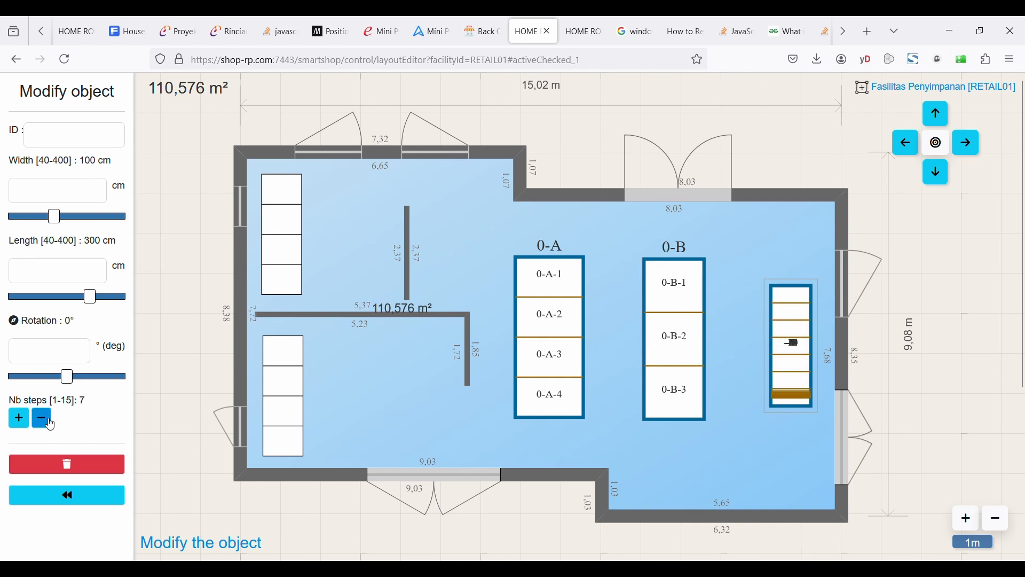
pyautogui.click(47, 422)
pyautogui.click(47, 422)
pyautogui.click(47, 422)
pyautogui.click(47, 422)
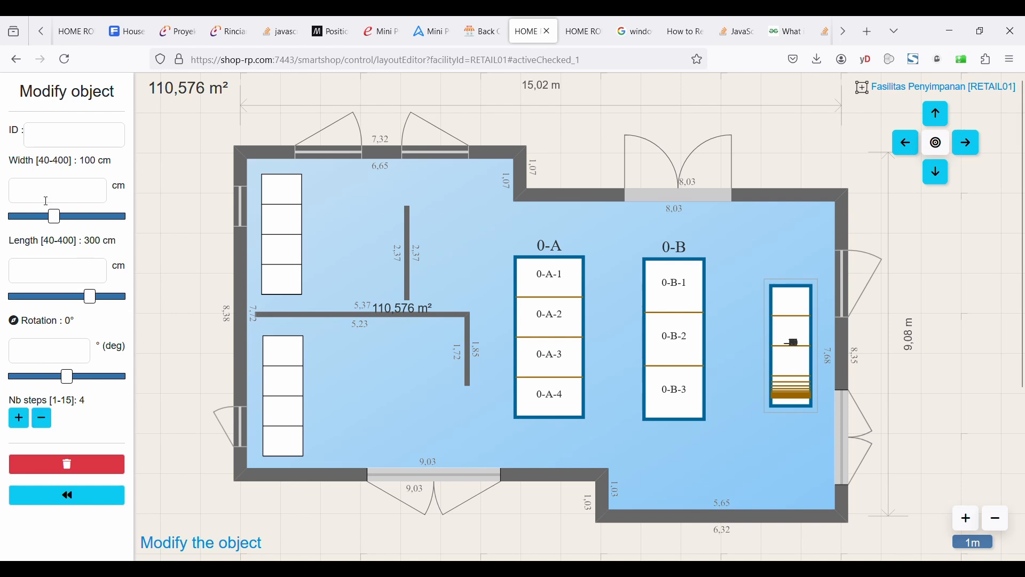
# Set the stair's width to 150 cm.
pyautogui.moveTo(61, 218); pyautogui.dragTo(100, 227)
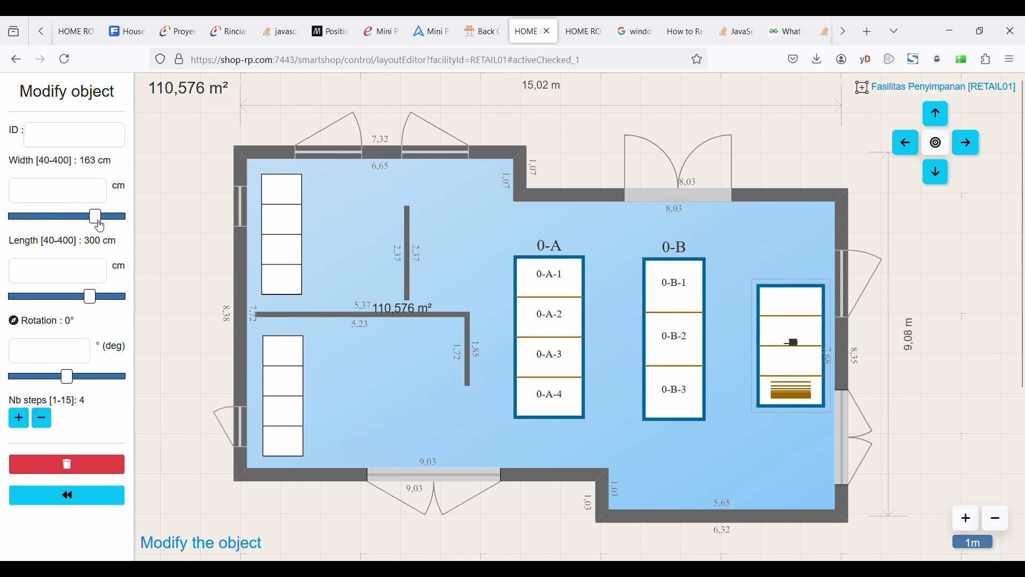
pyautogui.click(91, 193)
pyautogui.write('1')
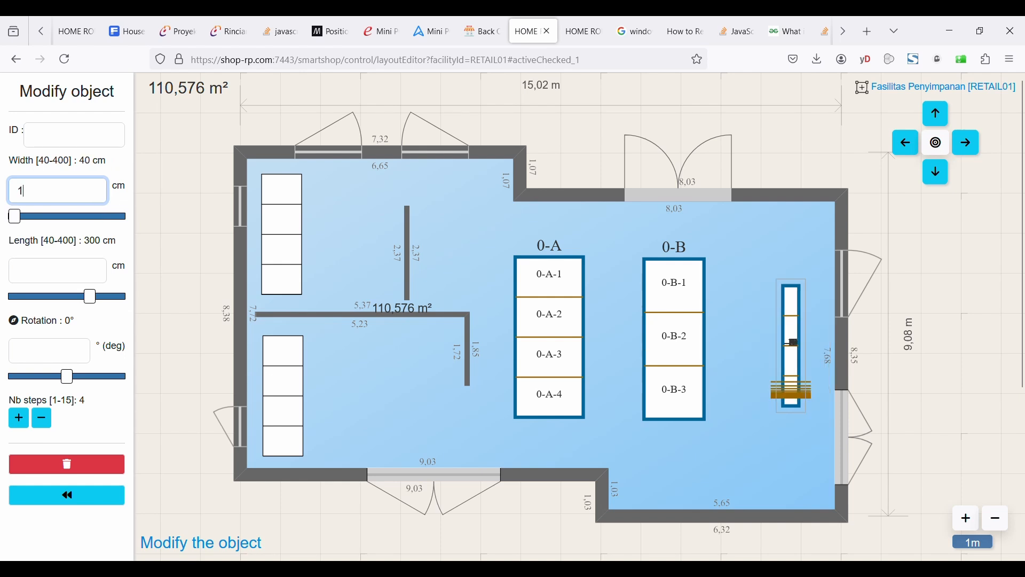
pyautogui.write('50')
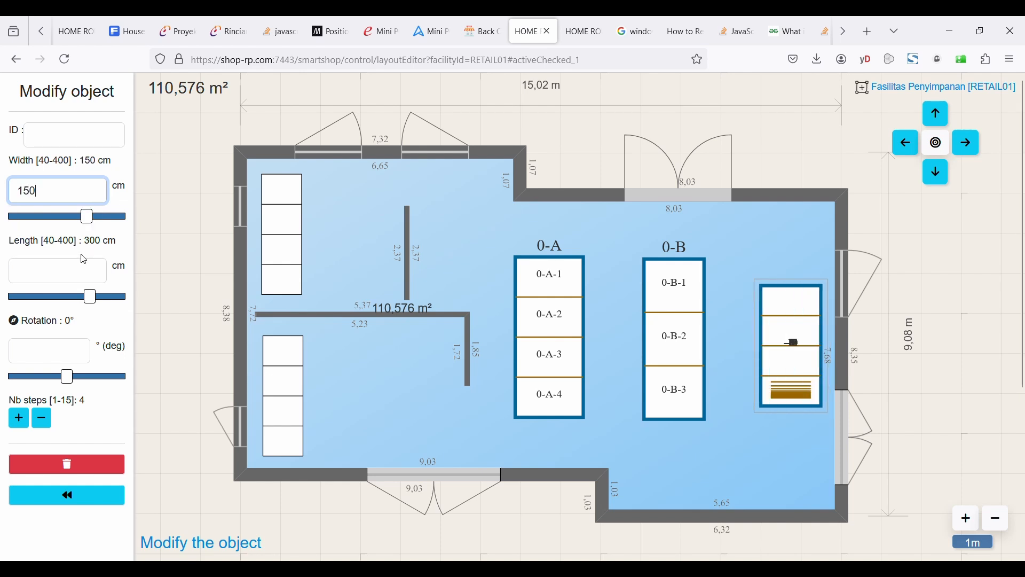
# Set the new object's length to 400 cm and its ID to 0-C.
pyautogui.moveTo(102, 302); pyautogui.dragTo(189, 302)
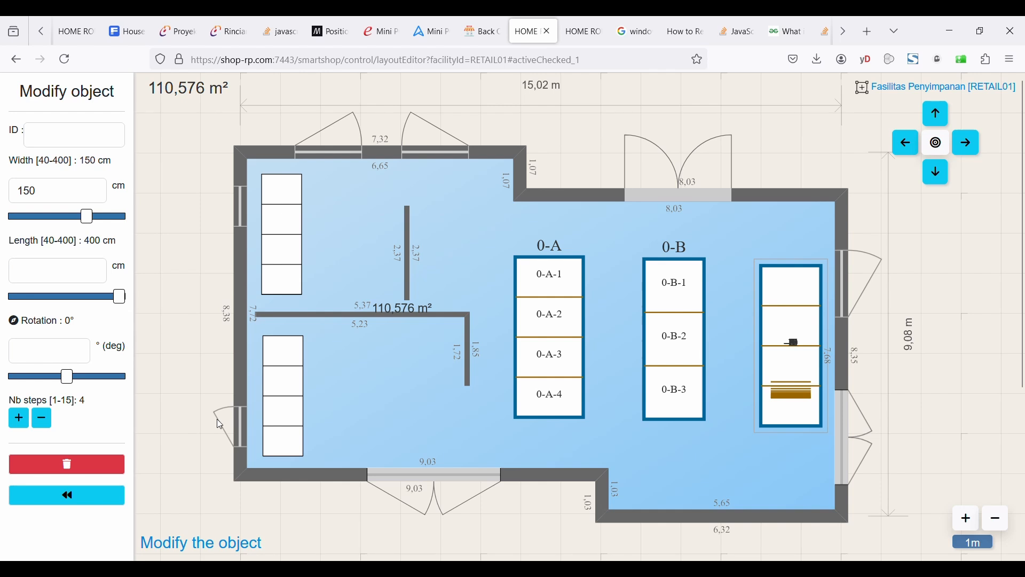
pyautogui.click(77, 138)
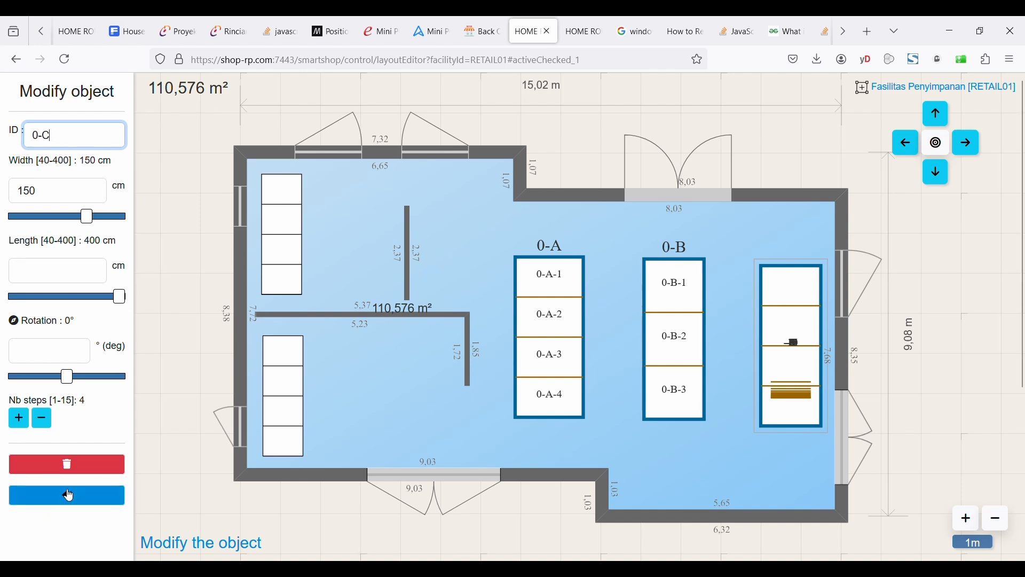
pyautogui.click(69, 495)
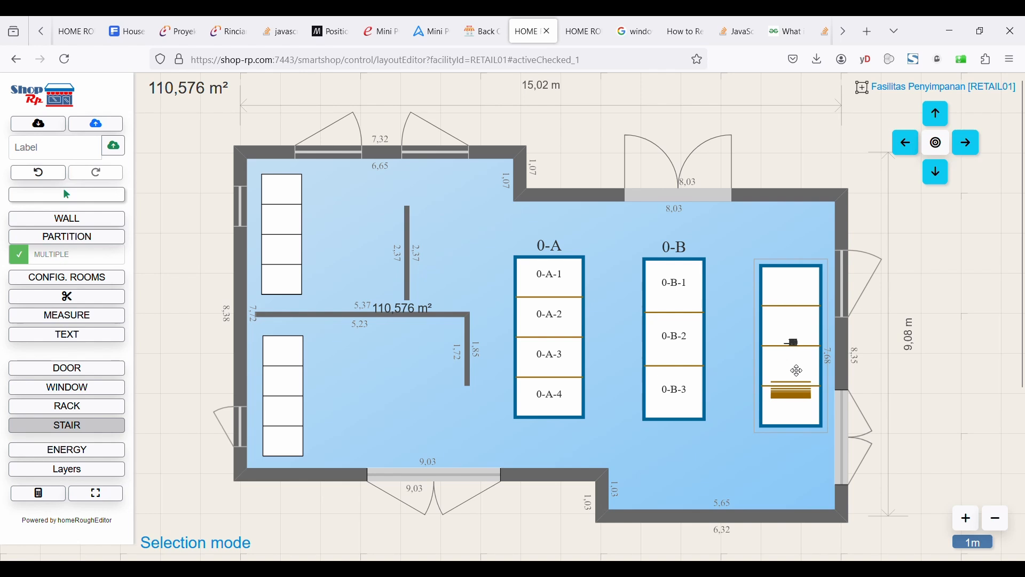
# Move rack 0-C slightly upward to line up with the other racks.
pyautogui.moveTo(796, 371); pyautogui.dragTo(795, 343)
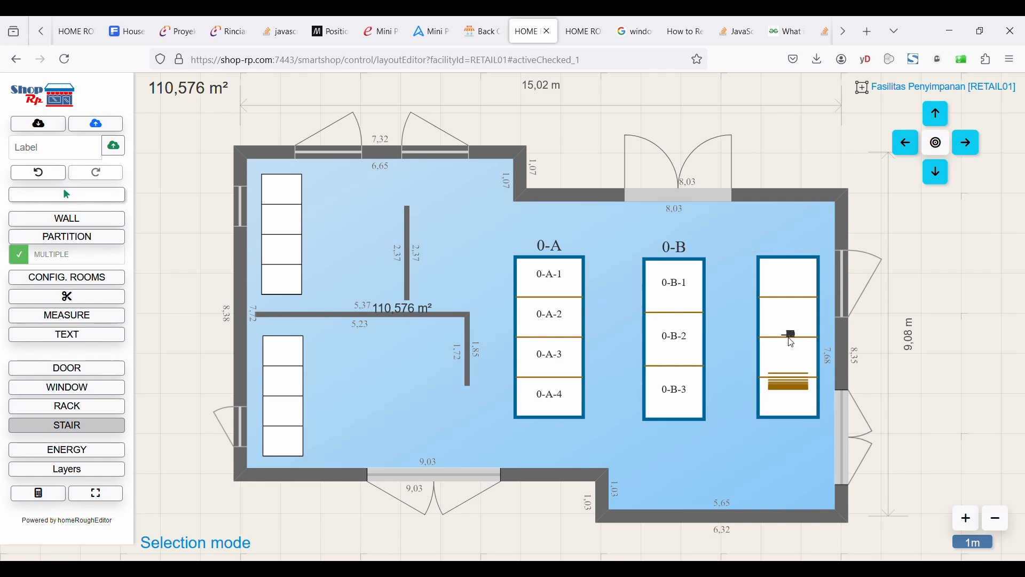
pyautogui.click(108, 197)
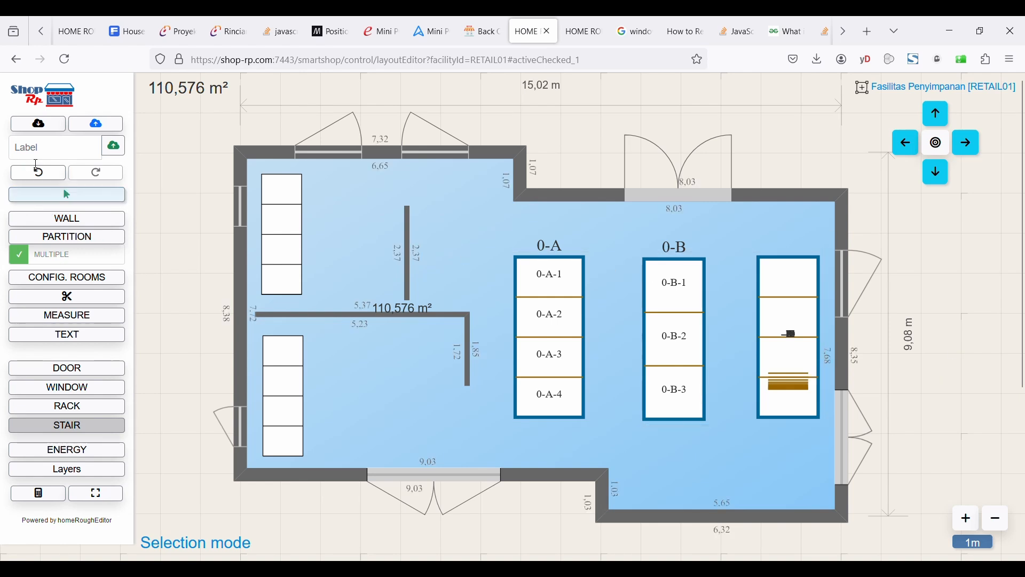
pyautogui.click(42, 175)
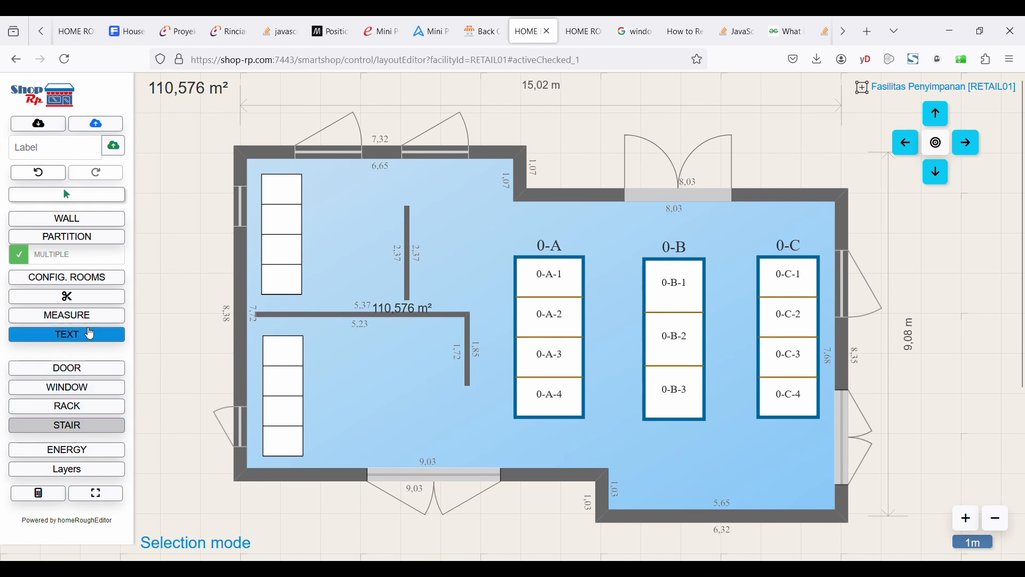
# Add an enlarged text label 'Pintu Utama' and place it just above the bottom entrance door.
pyautogui.click(67, 335)
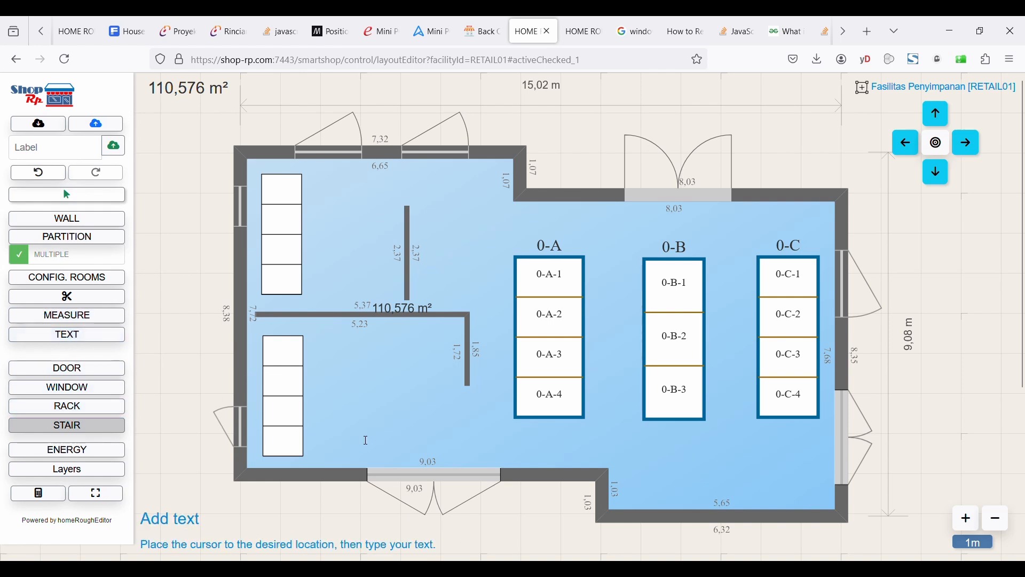
pyautogui.click(366, 440)
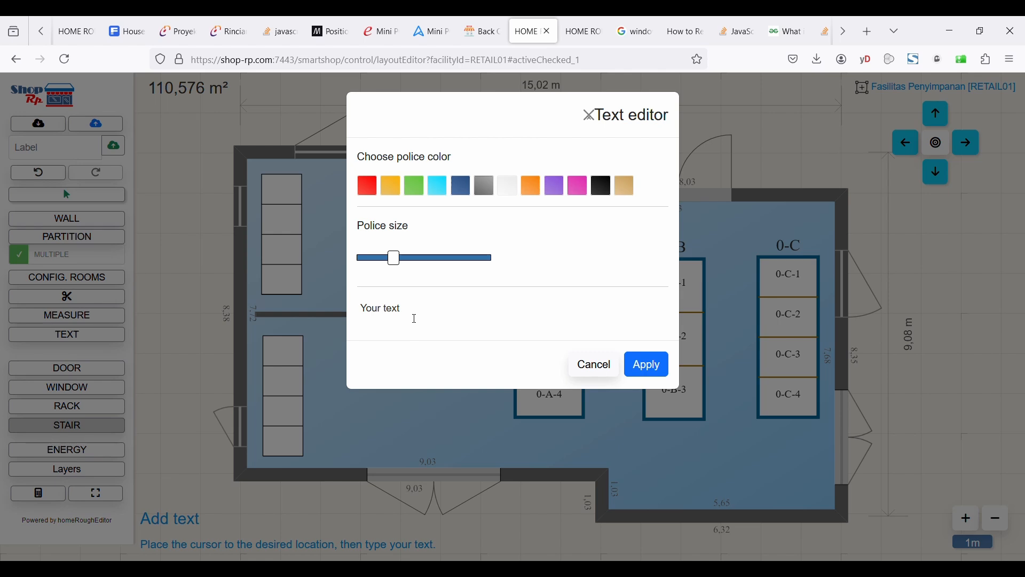
pyautogui.click(422, 318)
pyautogui.write('Pintu Uta')
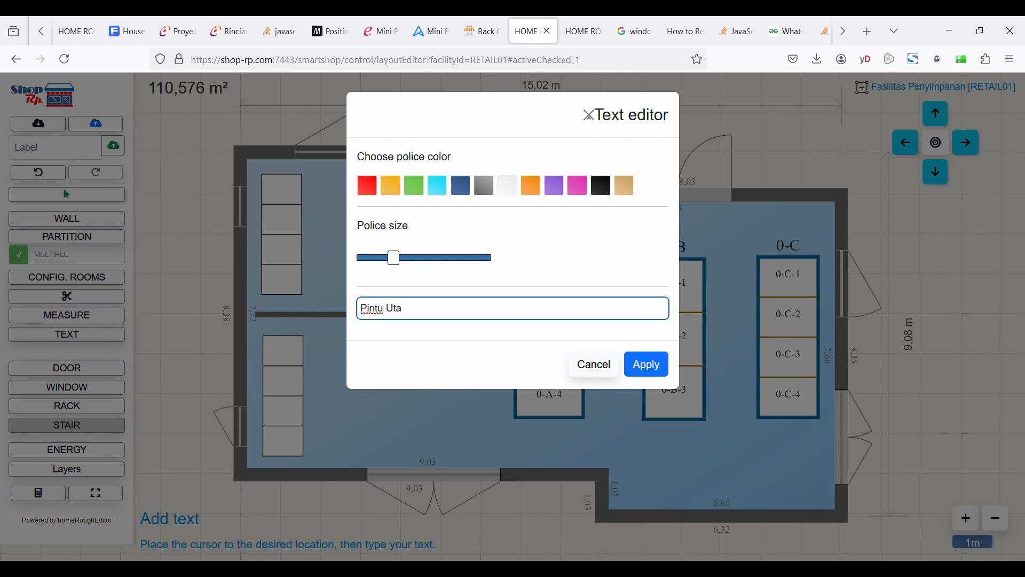
pyautogui.write('a')
pyautogui.press('BackSpace')
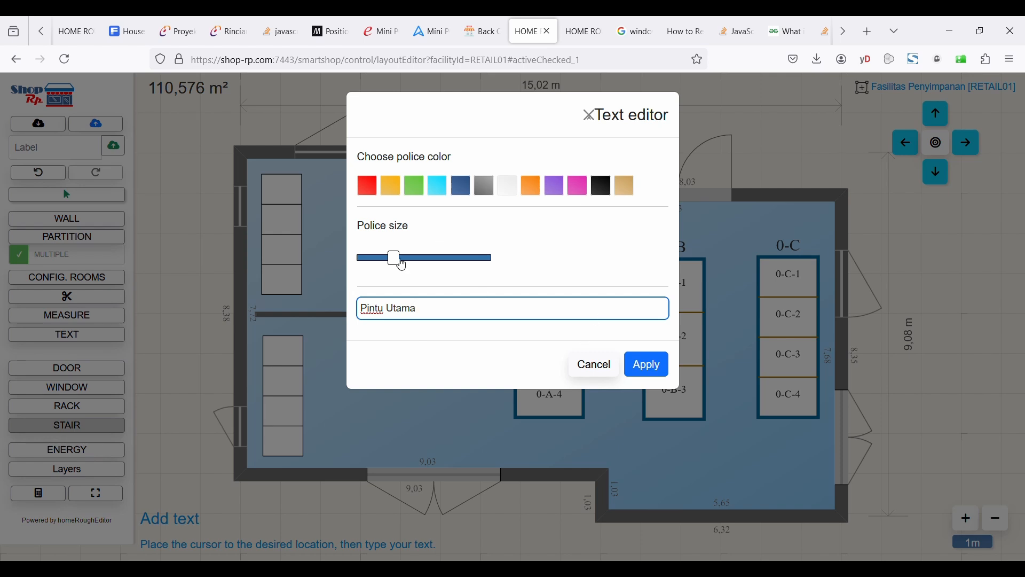
pyautogui.moveTo(402, 264); pyautogui.dragTo(446, 269)
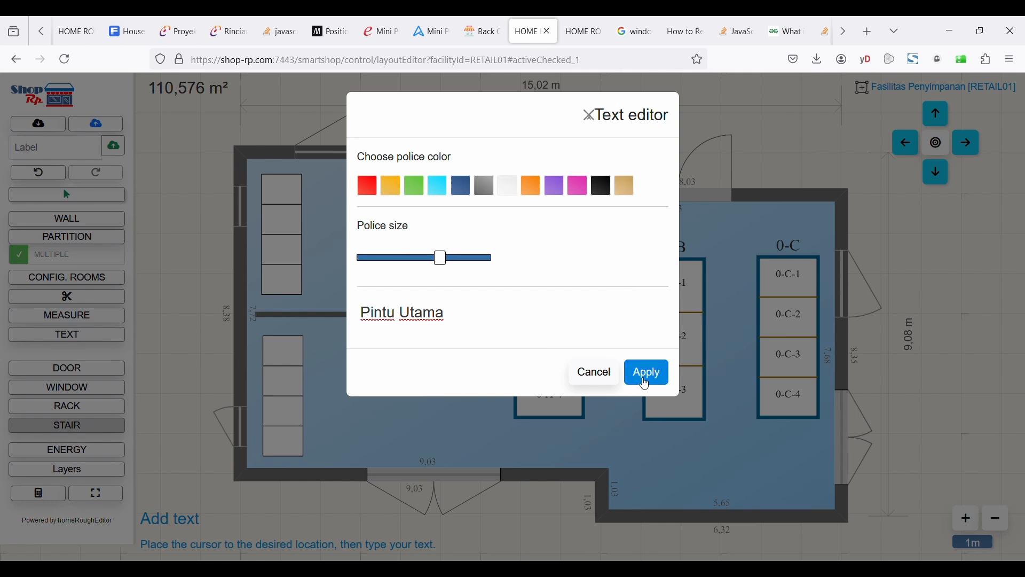
pyautogui.click(645, 384)
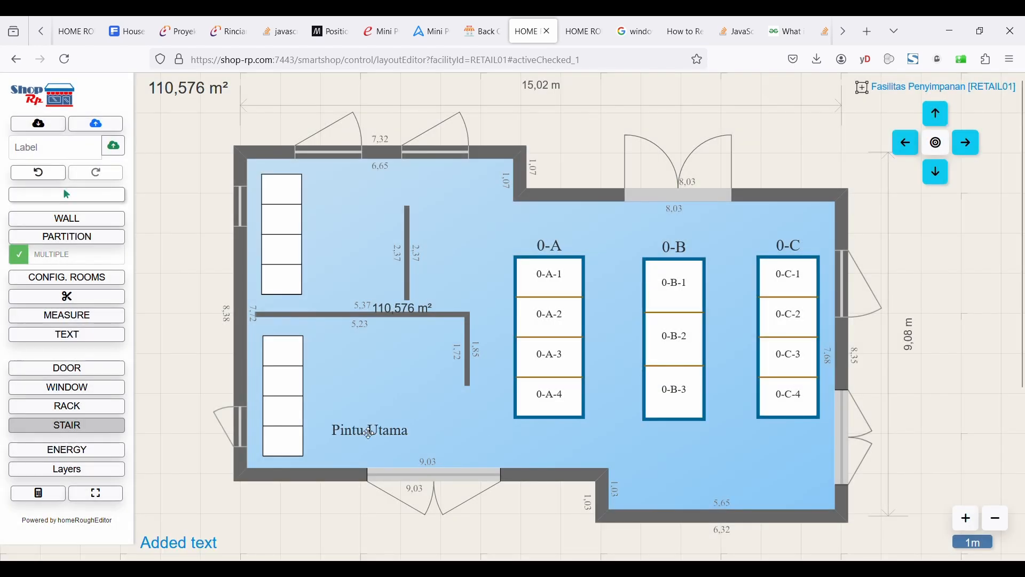
pyautogui.moveTo(368, 433); pyautogui.dragTo(441, 454)
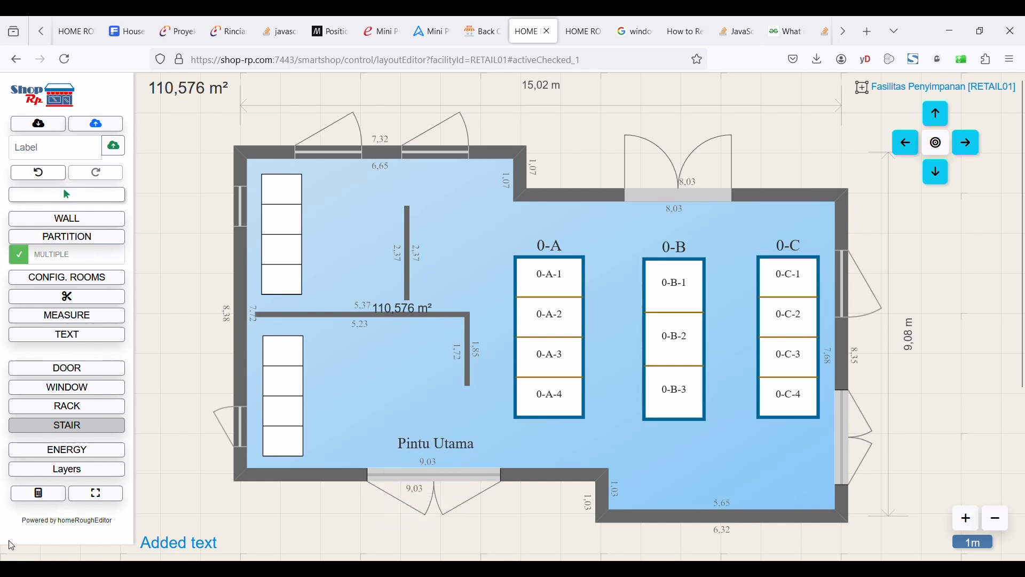
# Add a large purple title text 'Gudang 1' above the floor plan.
pyautogui.click(83, 345)
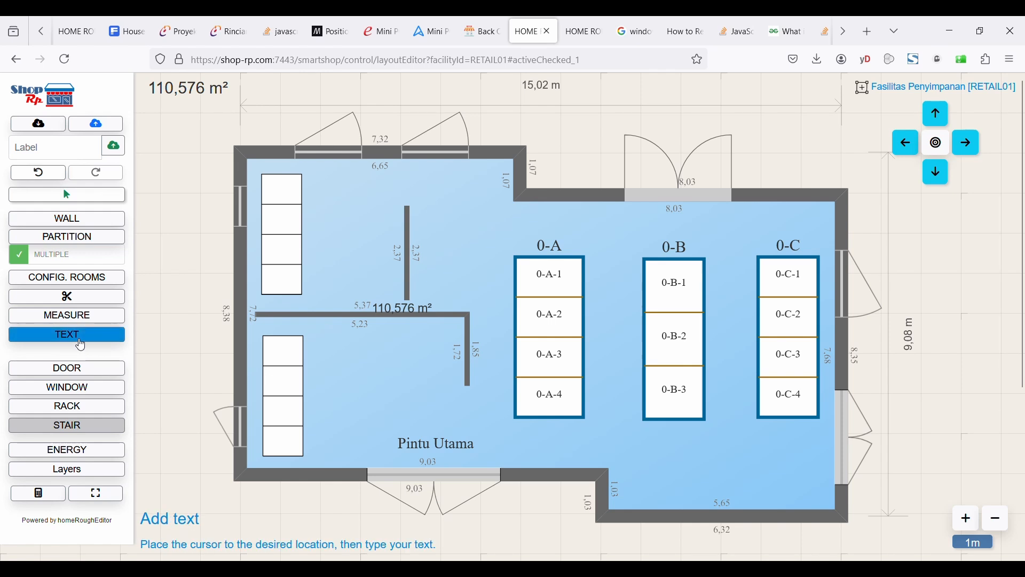
pyautogui.click(581, 209)
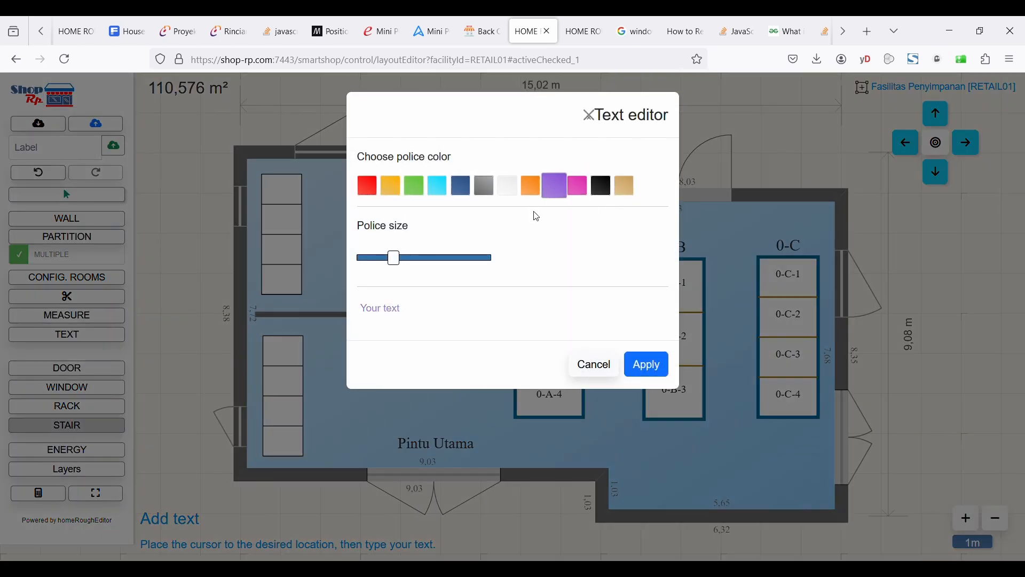
pyautogui.click(428, 315)
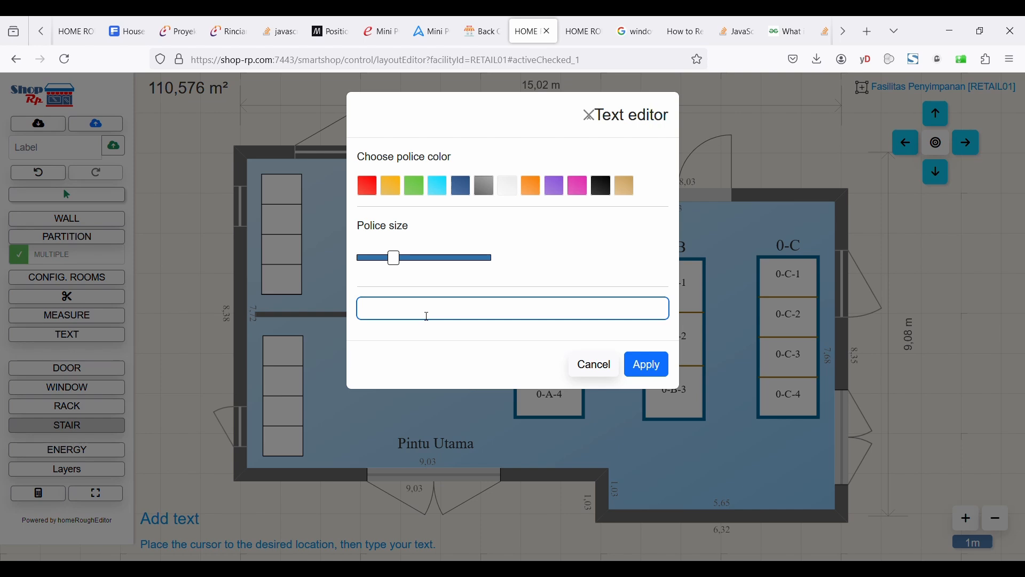
pyautogui.write('Gudang 1')
pyautogui.moveTo(395, 259); pyautogui.dragTo(561, 265)
pyautogui.click(653, 385)
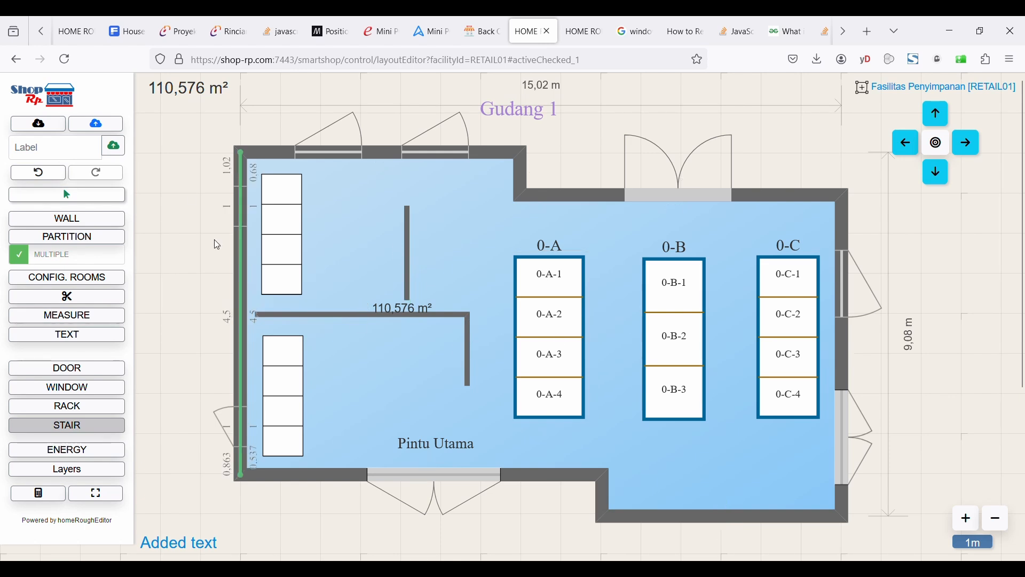
# Save the layout under the label 'Terbaru'.
pyautogui.click(96, 124)
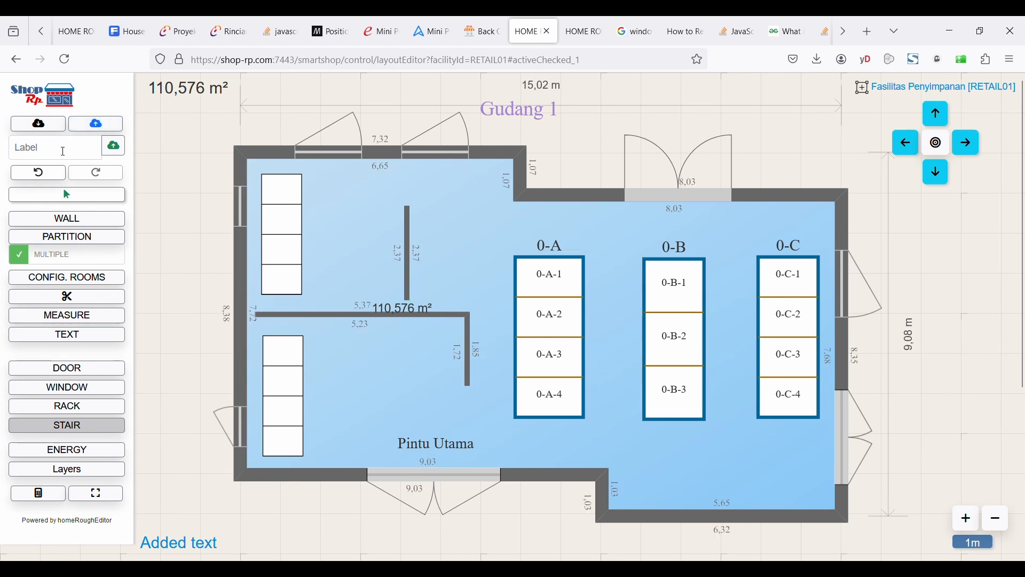
pyautogui.click(69, 194)
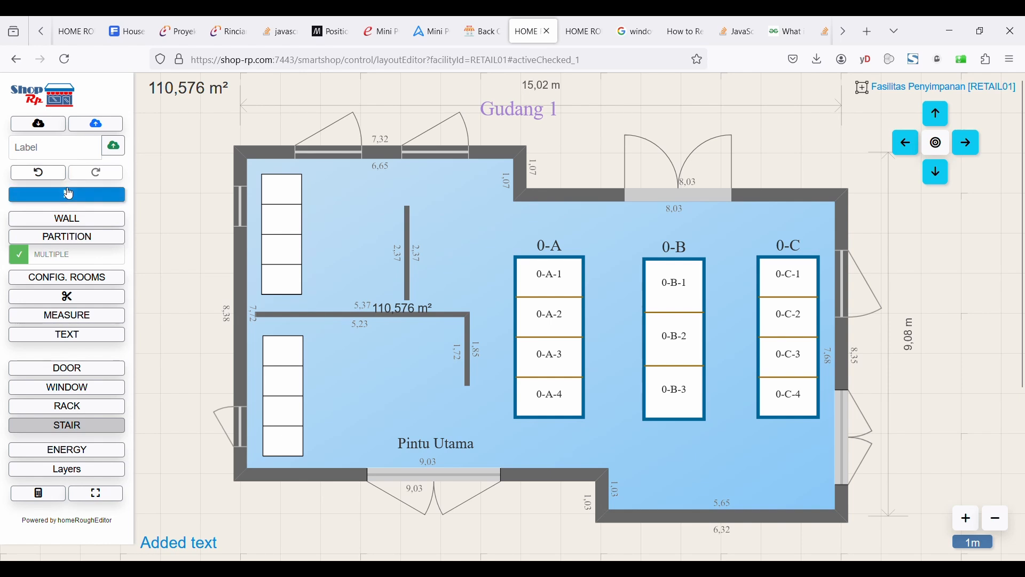
pyautogui.click(82, 154)
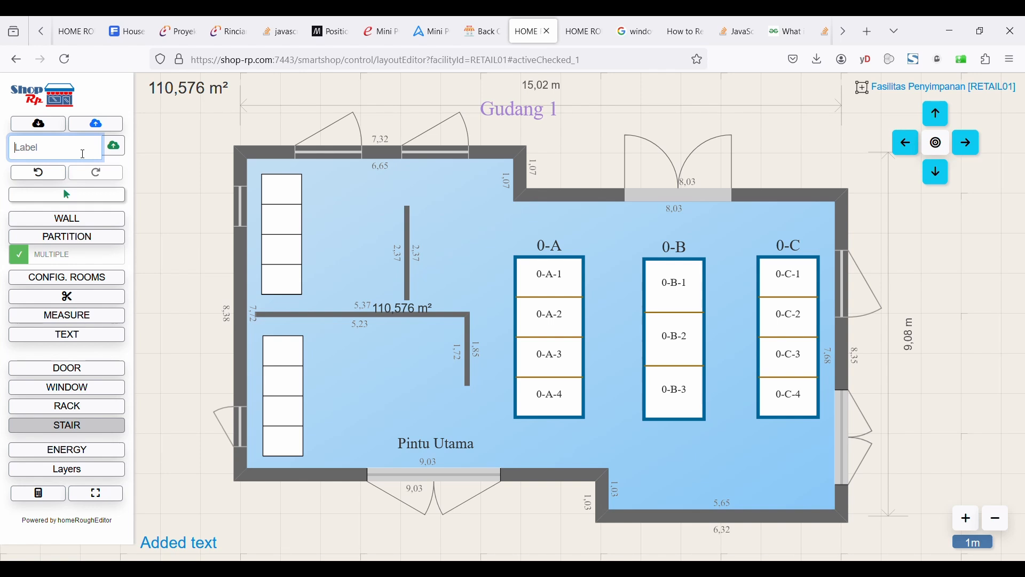
pyautogui.write('Terbaru')
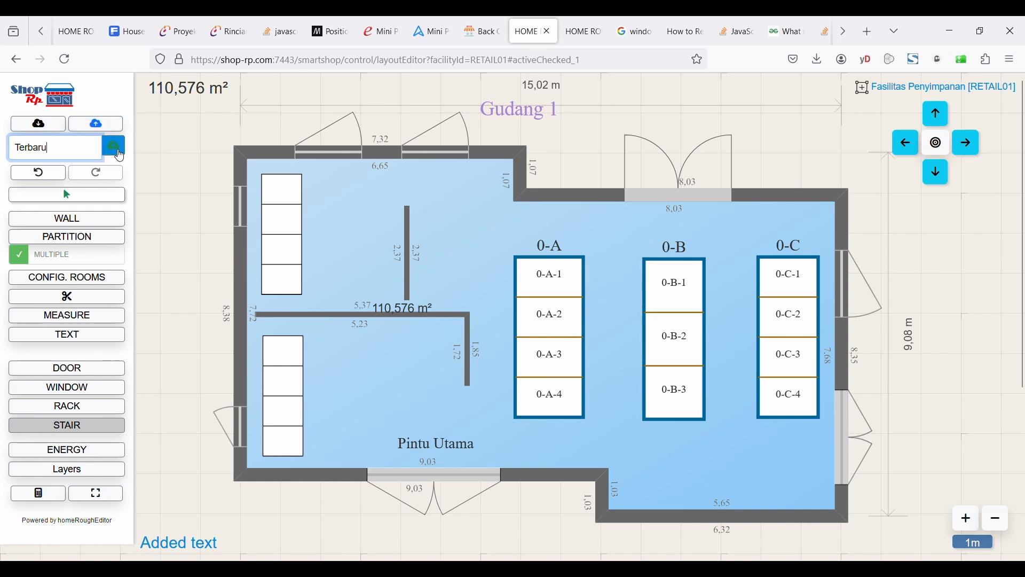
pyautogui.click(119, 155)
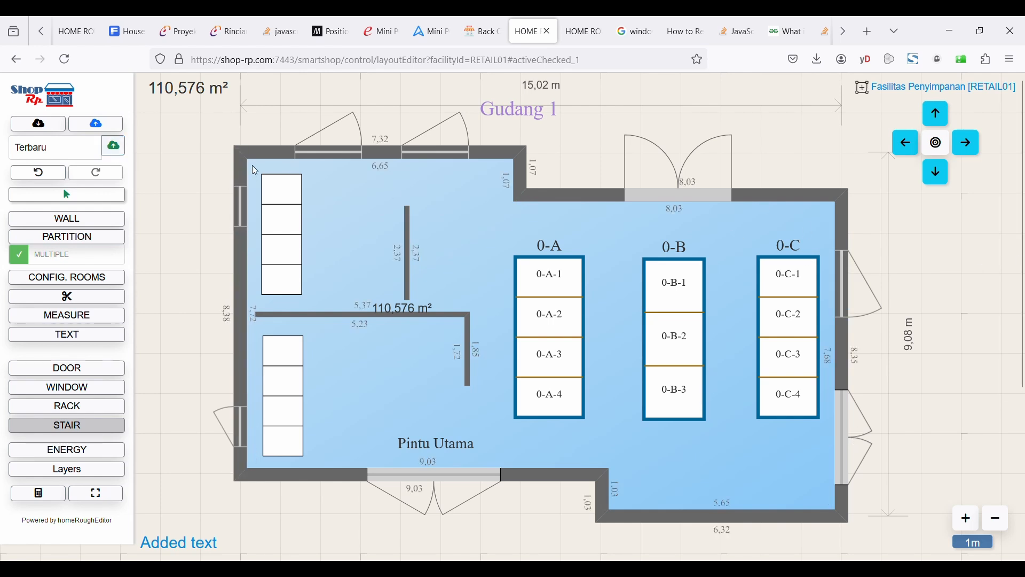
# Set the saved 'Terbaru' layout as the active version.
pyautogui.click(38, 123)
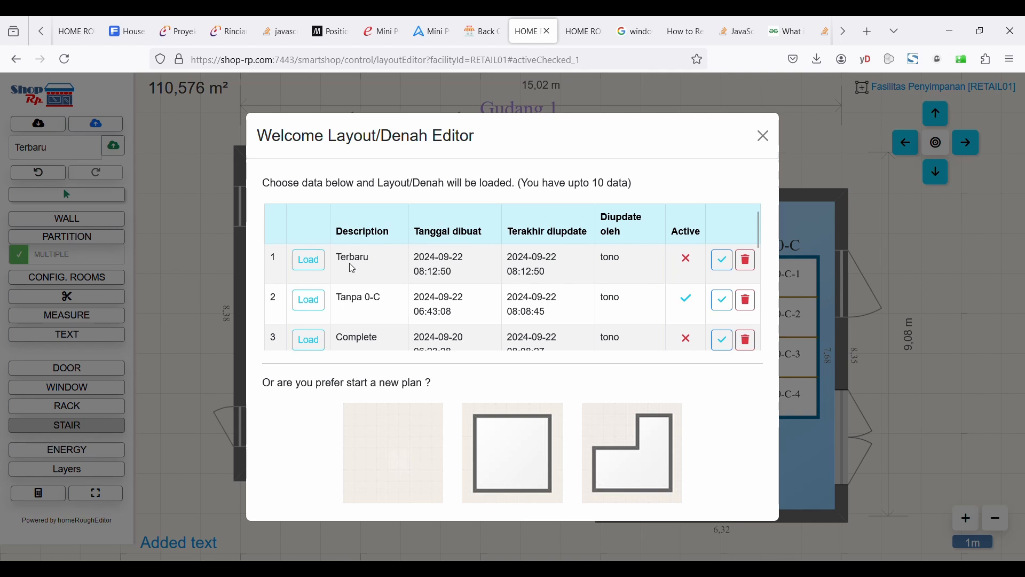
pyautogui.click(723, 260)
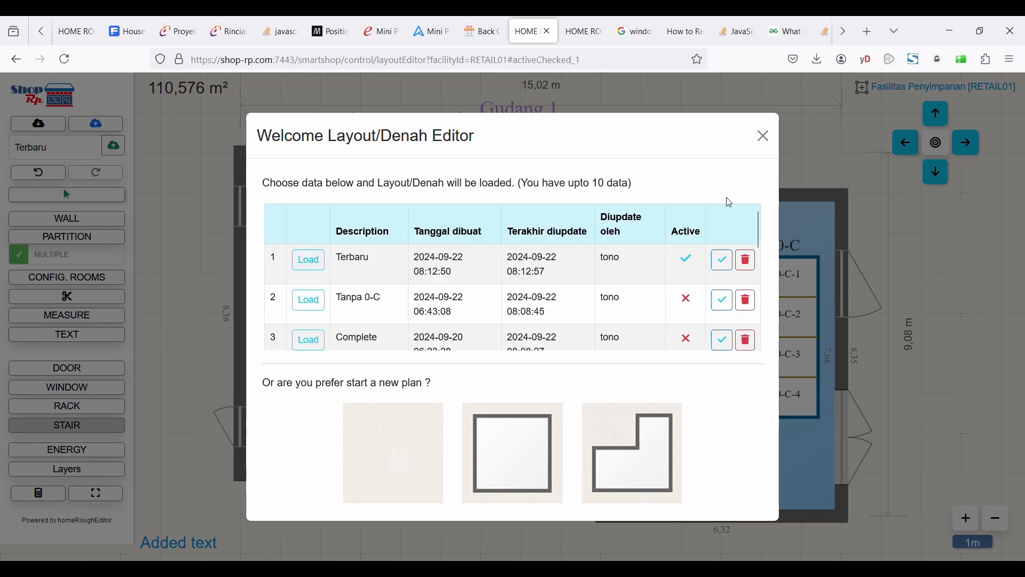
pyautogui.click(765, 136)
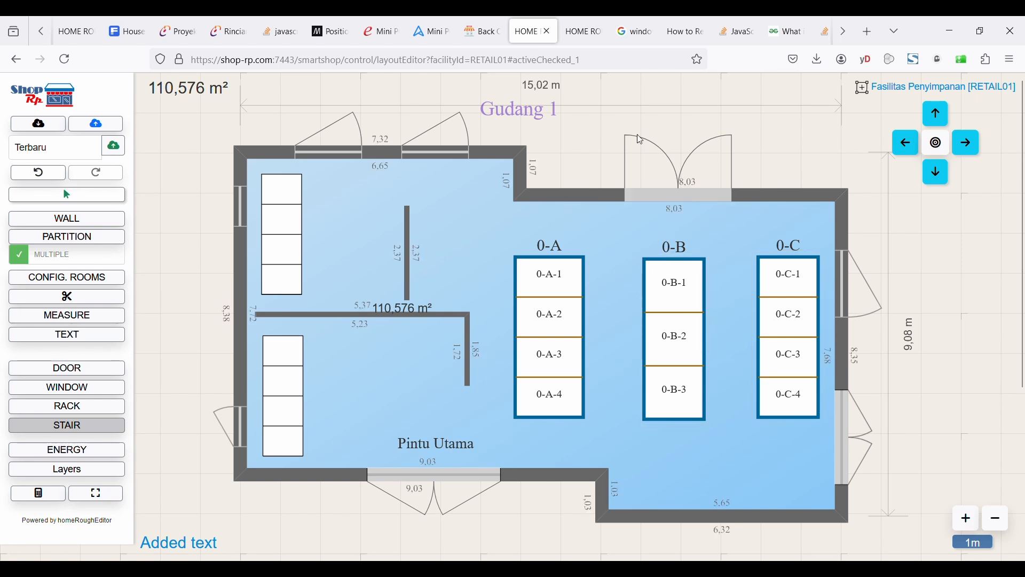
# Switch to the Back Office tab and open the Lokasi page of the storage facility.
pyautogui.click(487, 33)
pyautogui.scroll(4, 773, 334)
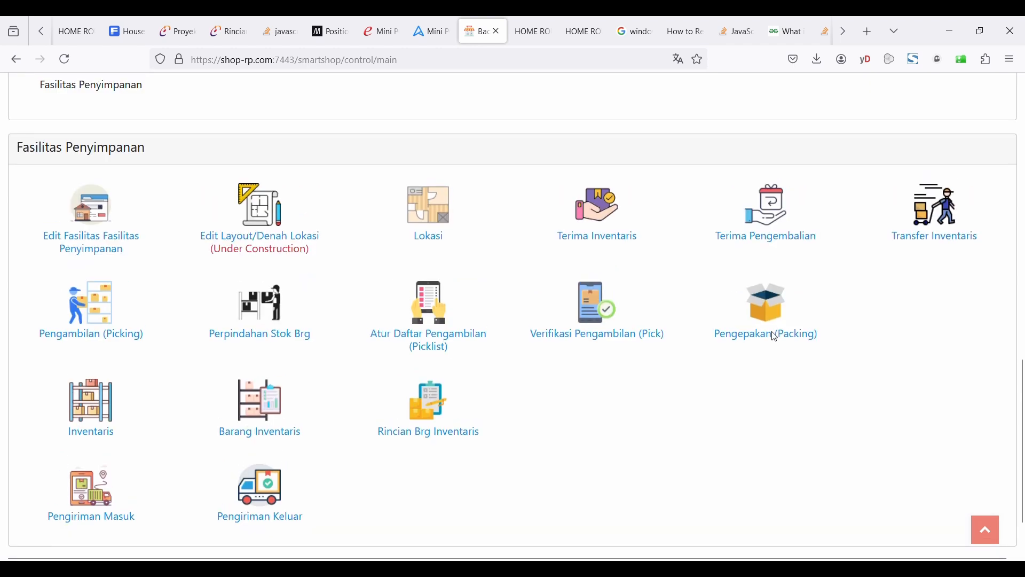
pyautogui.scroll(-1, 771, 331)
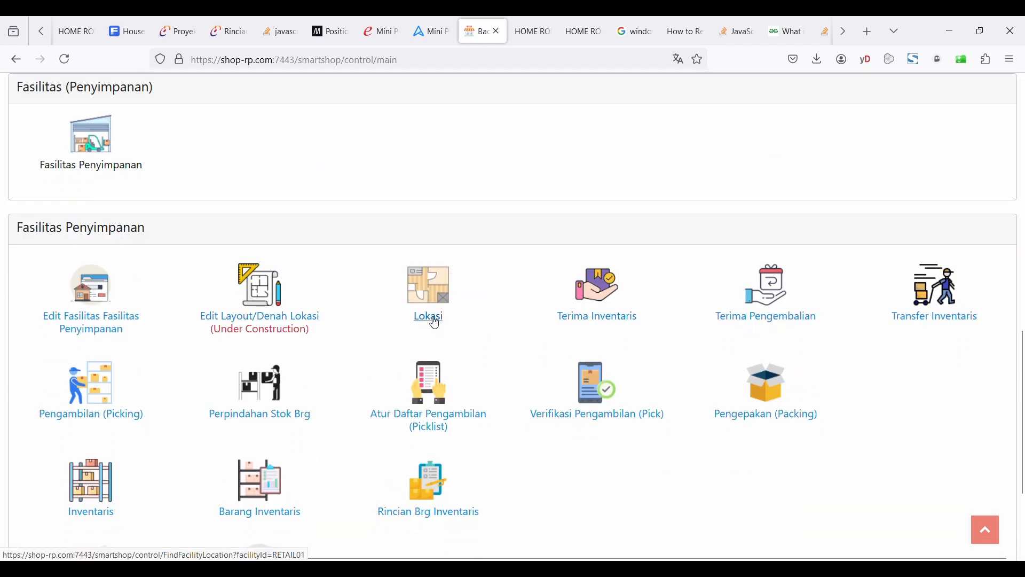
pyautogui.click(435, 323)
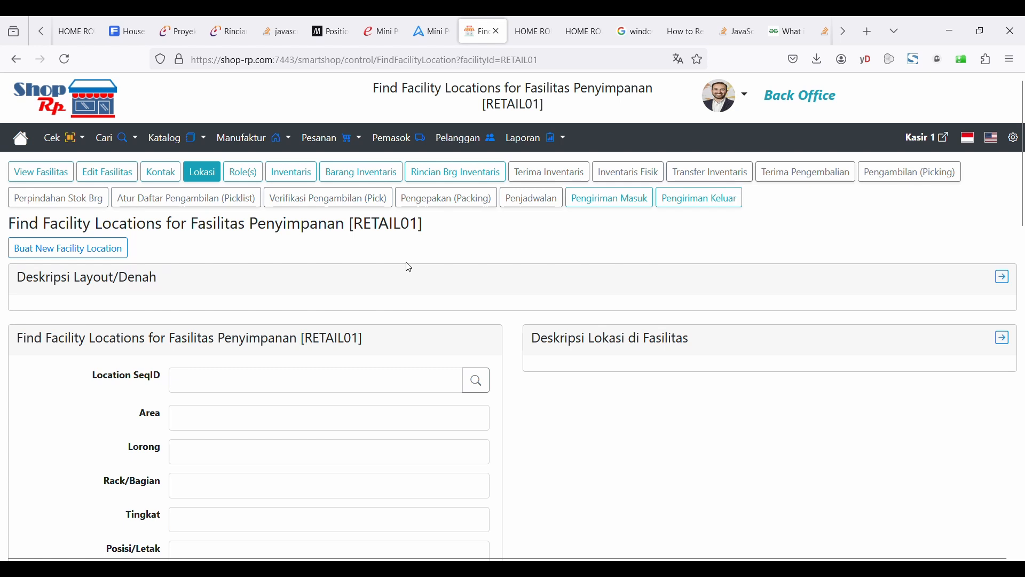
# Browse the pages of the facility's location list.
pyautogui.scroll(-8, 409, 266)
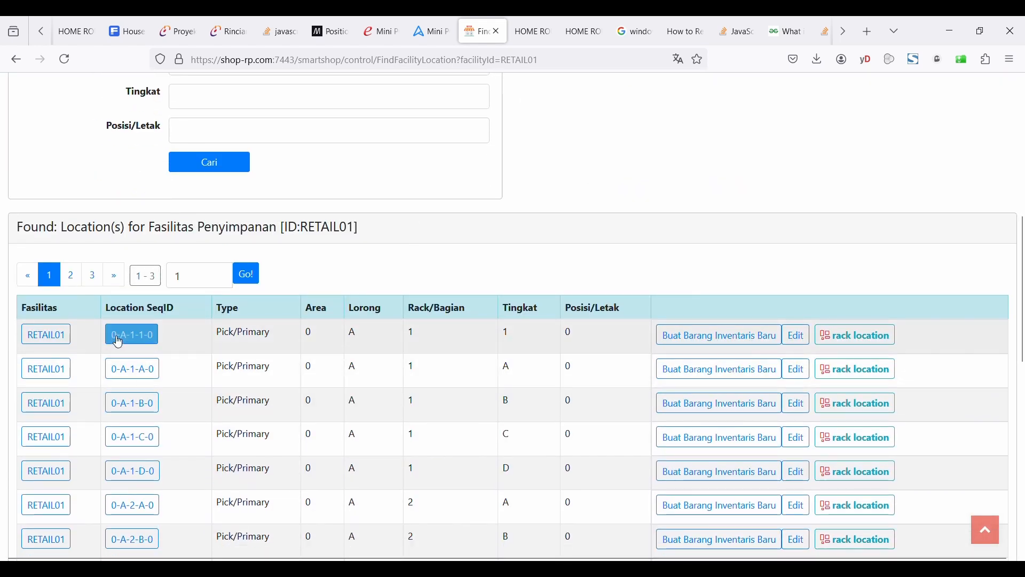
pyautogui.click(118, 335)
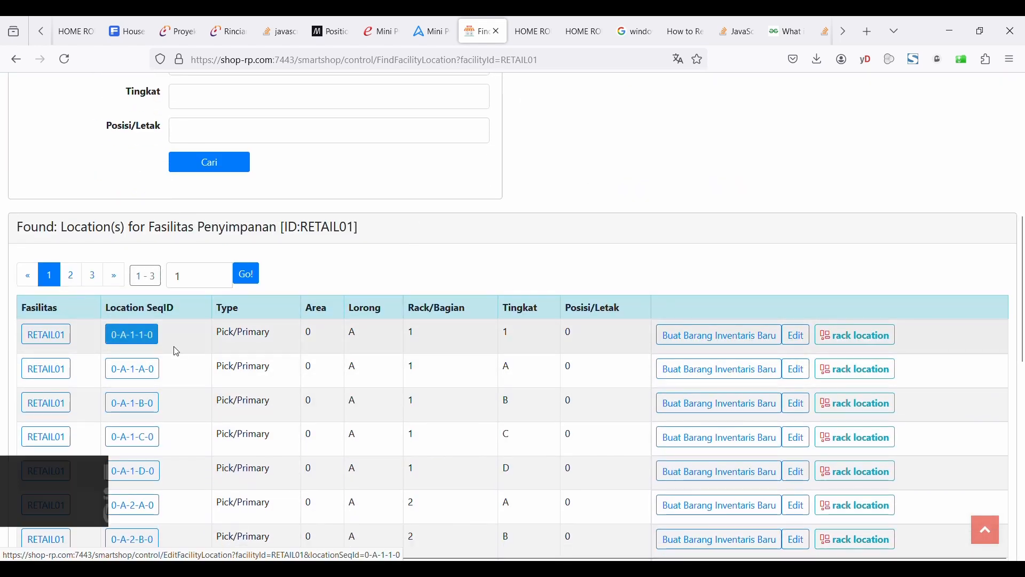
pyautogui.scroll(-3, 216, 346)
pyautogui.scroll(2, 199, 337)
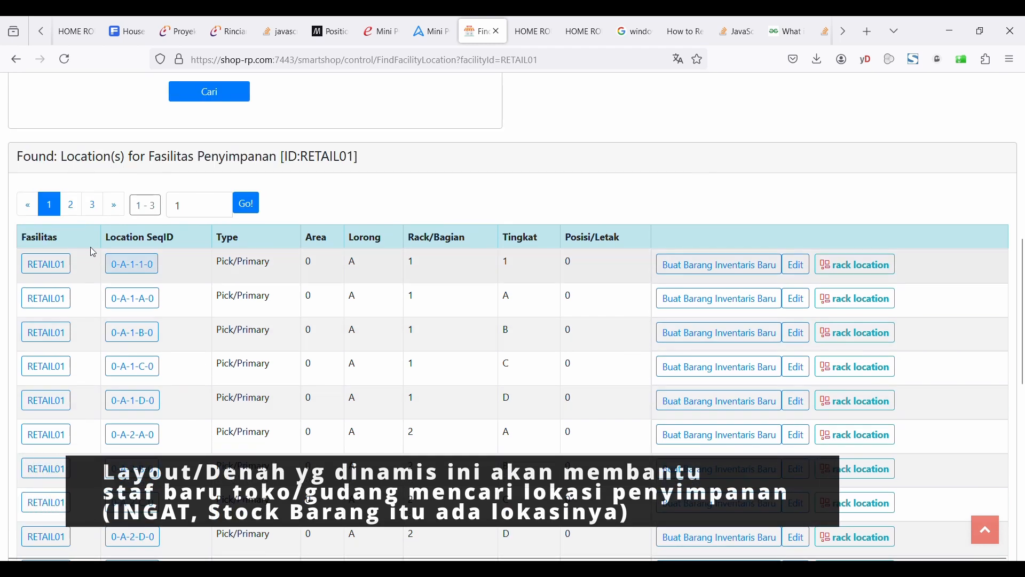
pyautogui.click(76, 205)
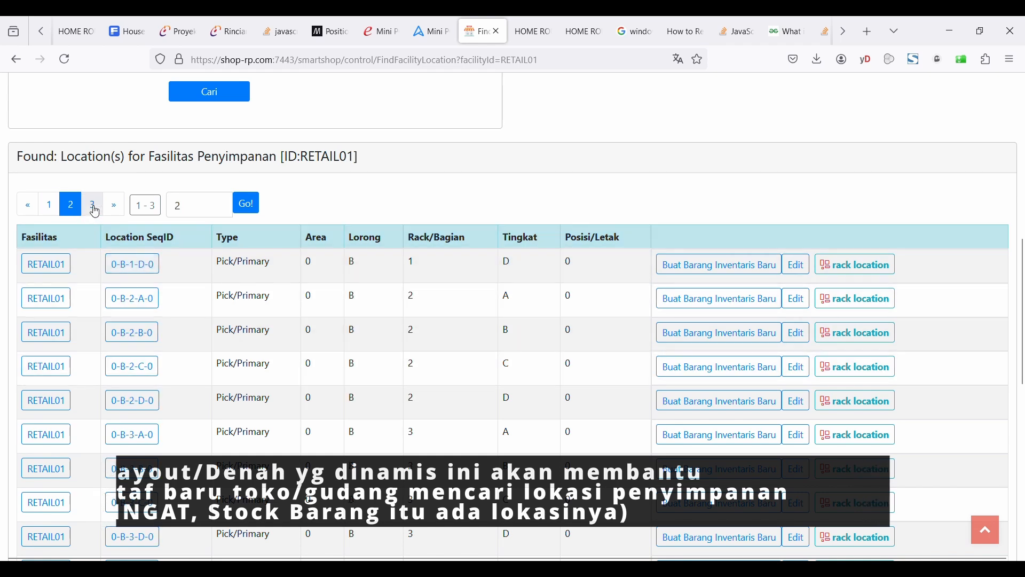
pyautogui.click(94, 207)
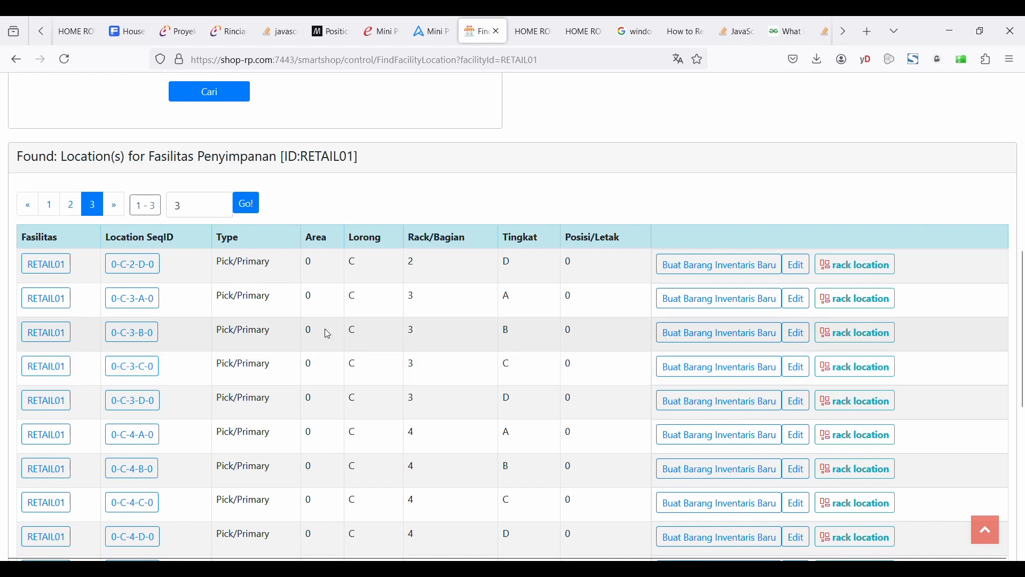
# Show on the layout the rack location of a 0-C entry and of entry 0-A-1-1-0.
pyautogui.click(882, 309)
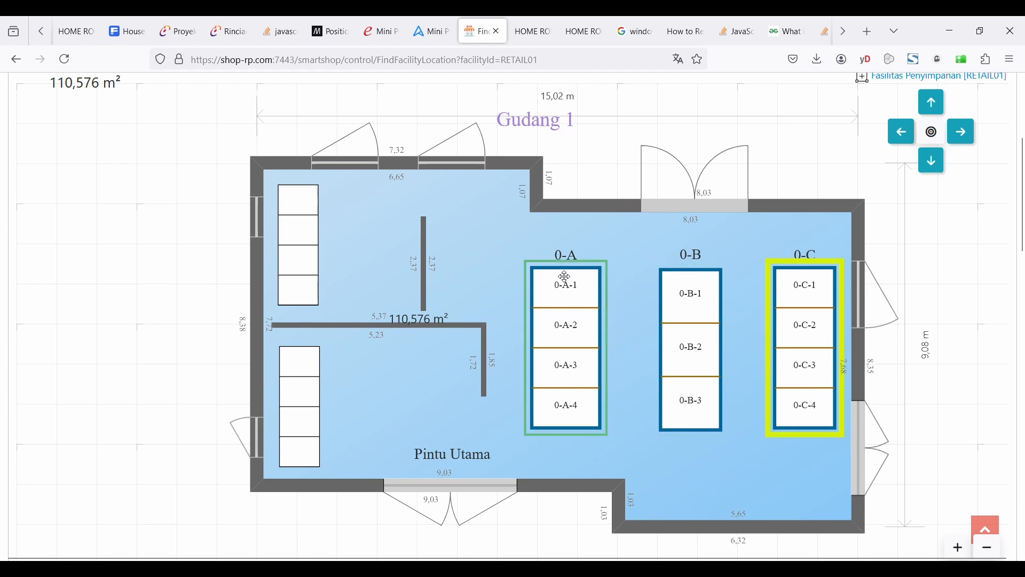
pyautogui.moveTo(1023, 233); pyautogui.dragTo(1023, 441)
pyautogui.click(49, 147)
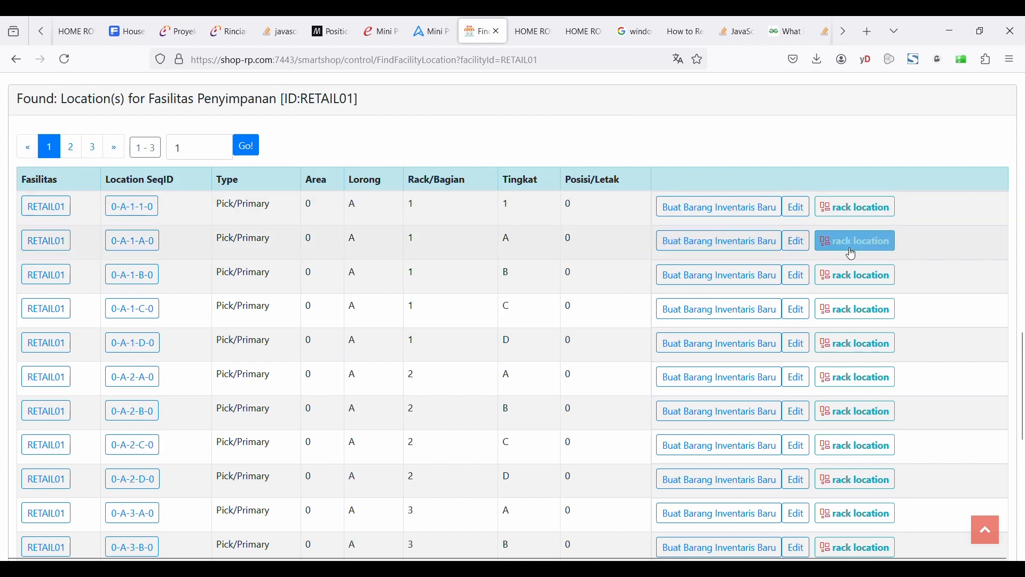
pyautogui.click(856, 207)
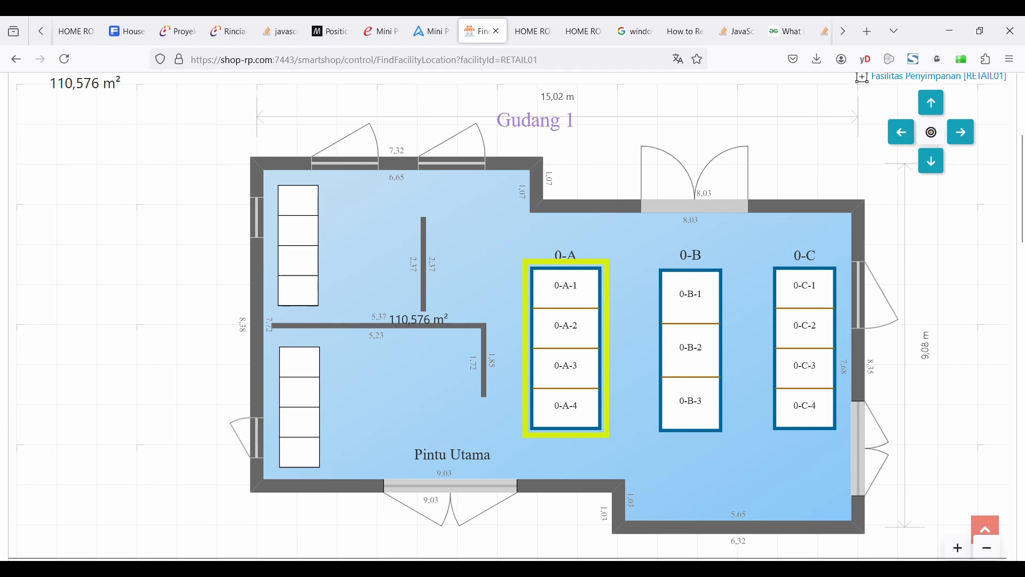